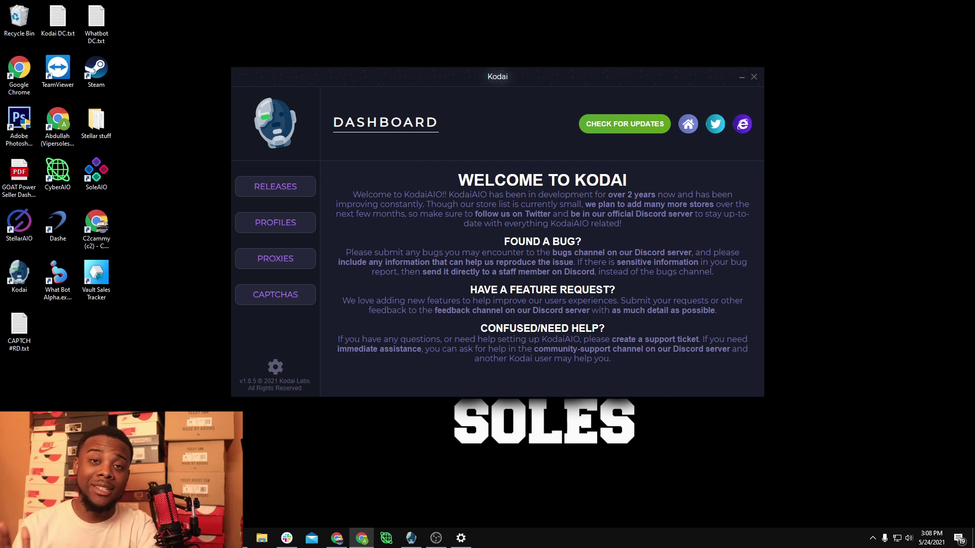
- Check the application for updates from the dashboard and open one of its linked web pages
left_click_drag(731, 77, 755, 75)
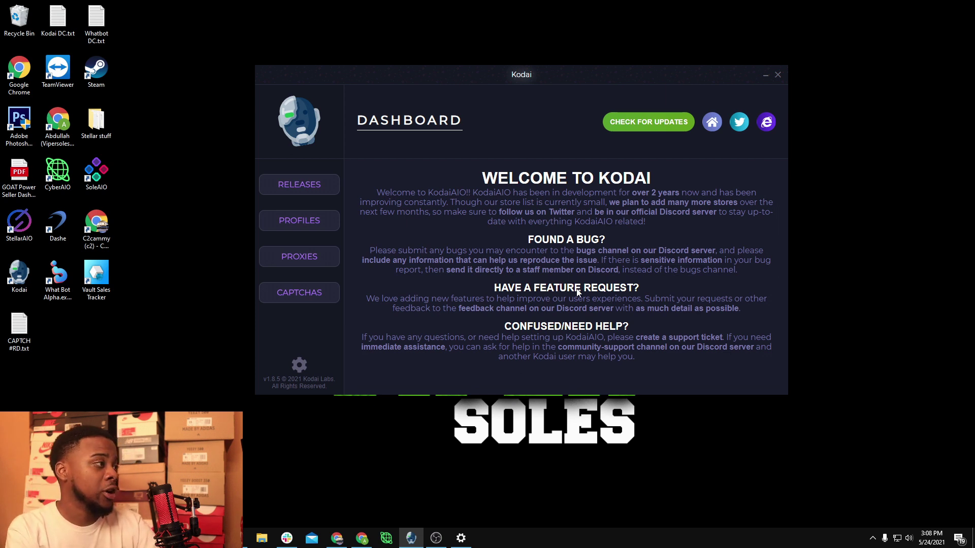
left_click(655, 123)
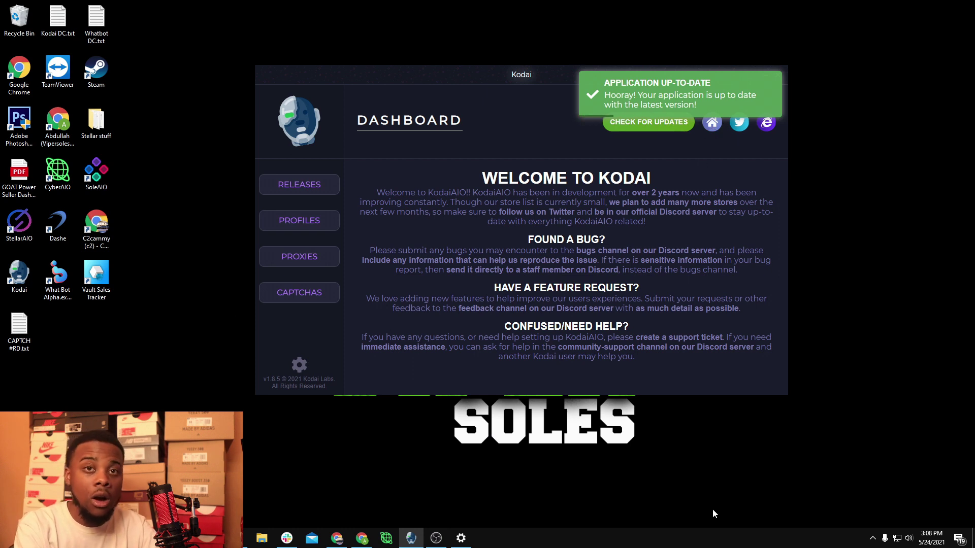
left_click(759, 122)
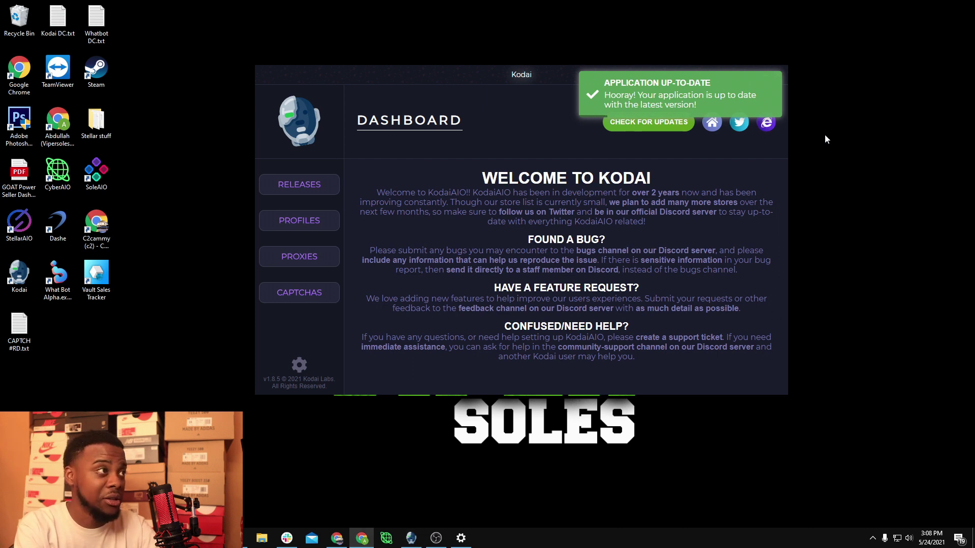
- Review the preferred sizing configuration in the settings and open the Footsites gift card manager
left_click(298, 365)
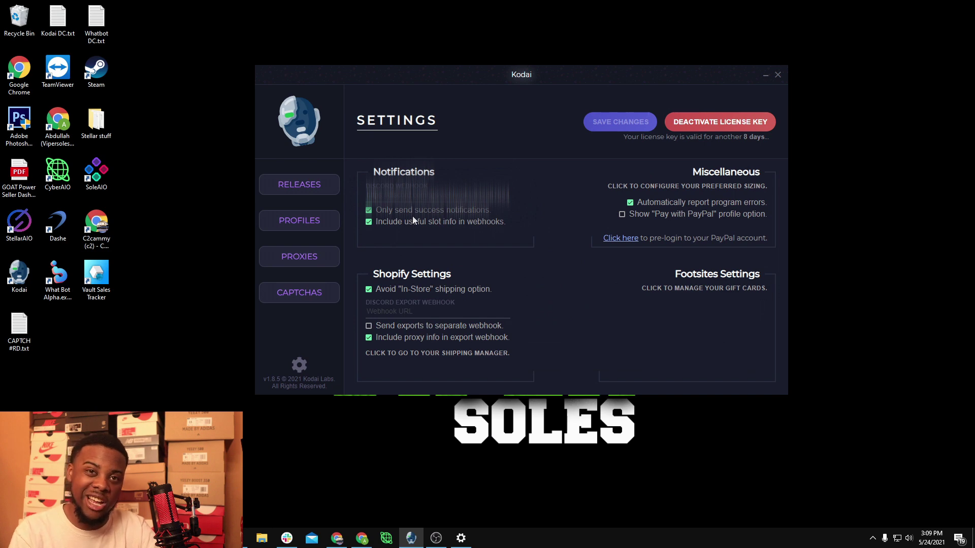
left_click(678, 186)
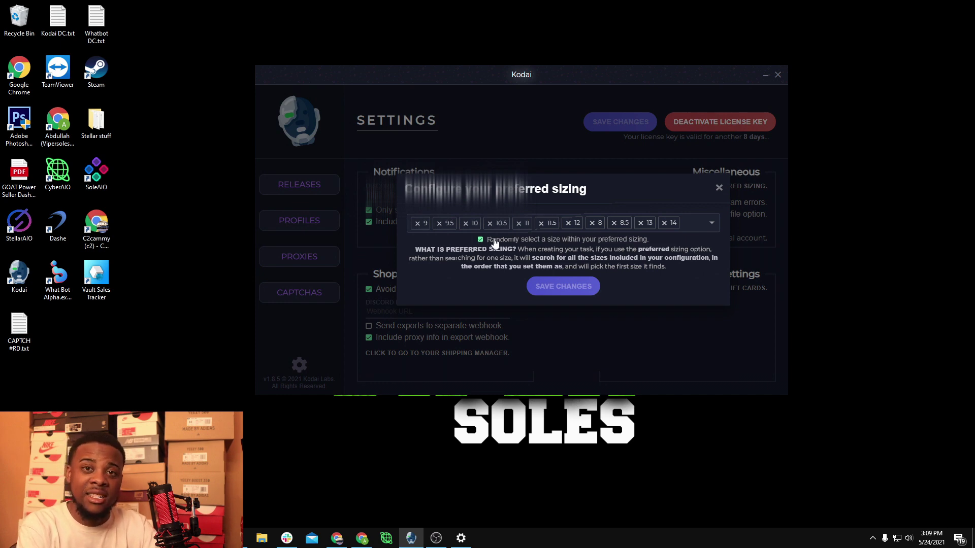
left_click(719, 188)
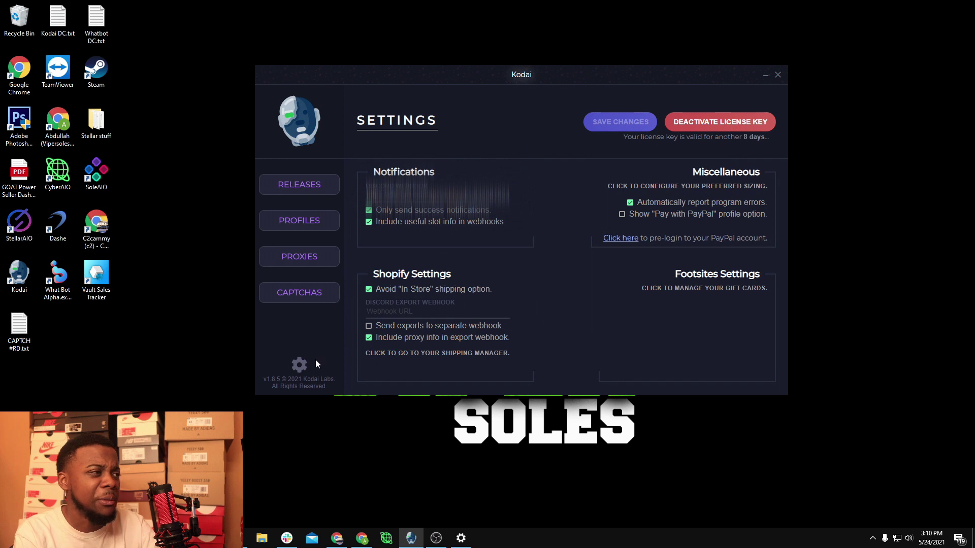
left_click(741, 290)
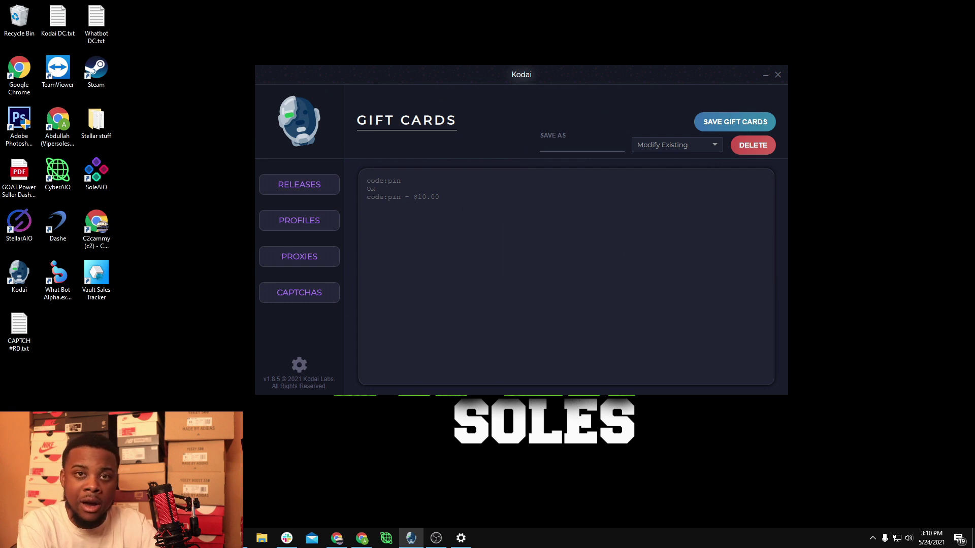
- Add a captcha account named JKGHKGJK without a proxy and delete it again
left_click(326, 297)
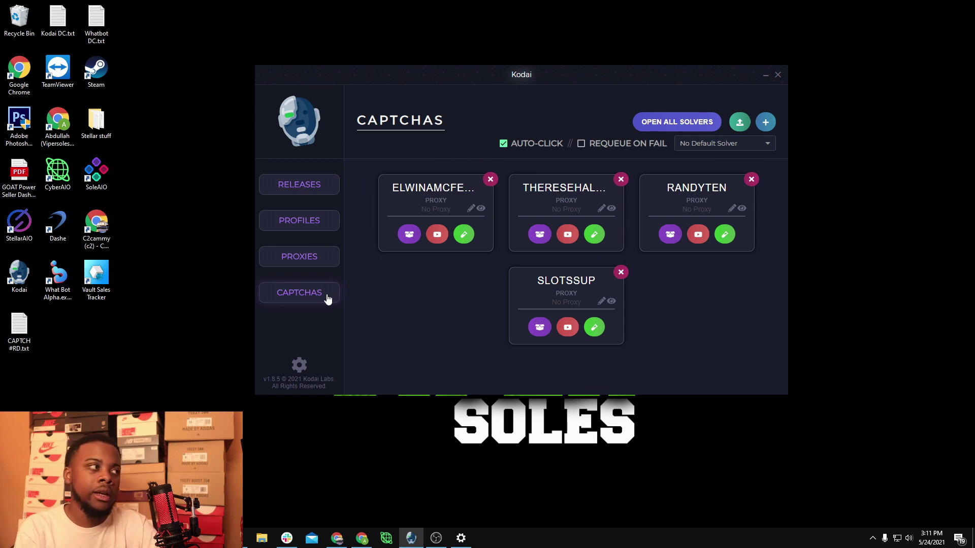
left_click(765, 123)
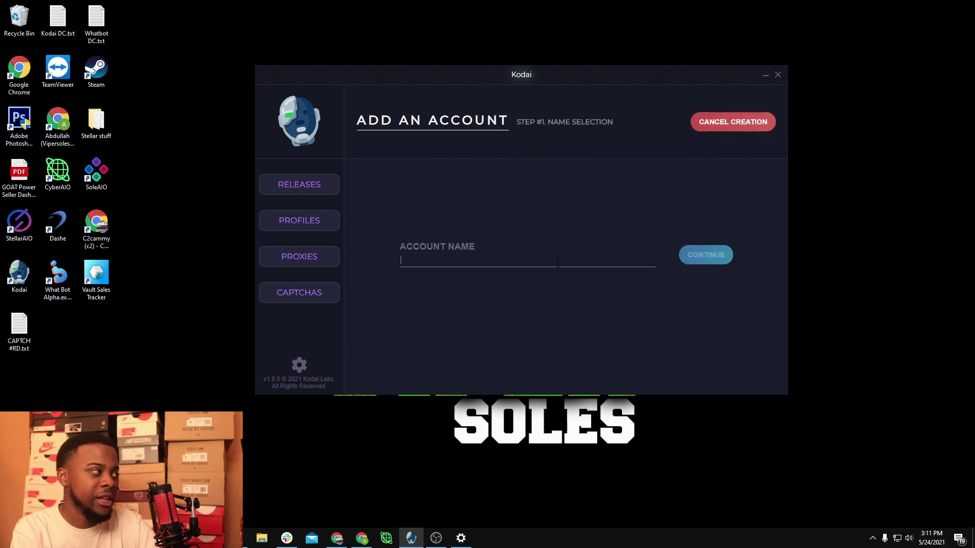
type("Ranyah")
left_click(687, 254)
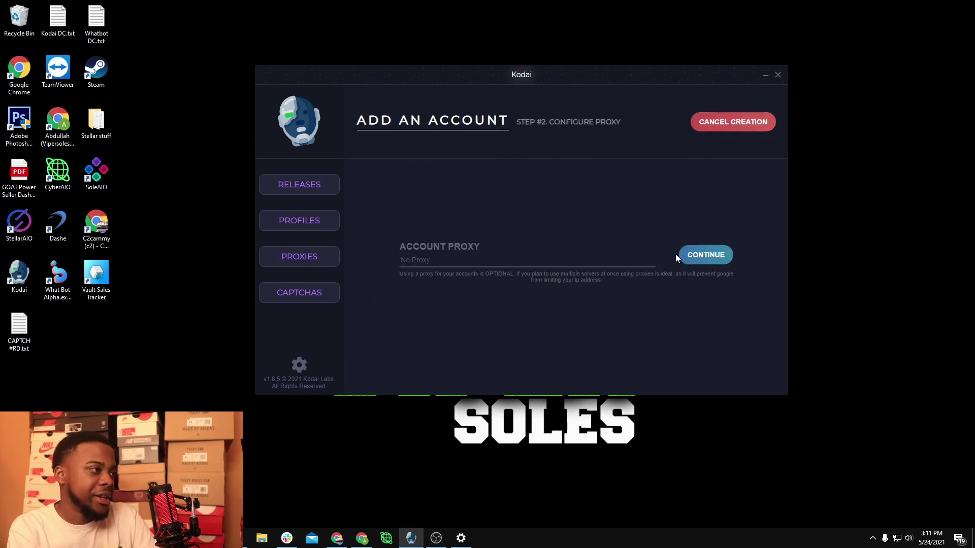
left_click(689, 256)
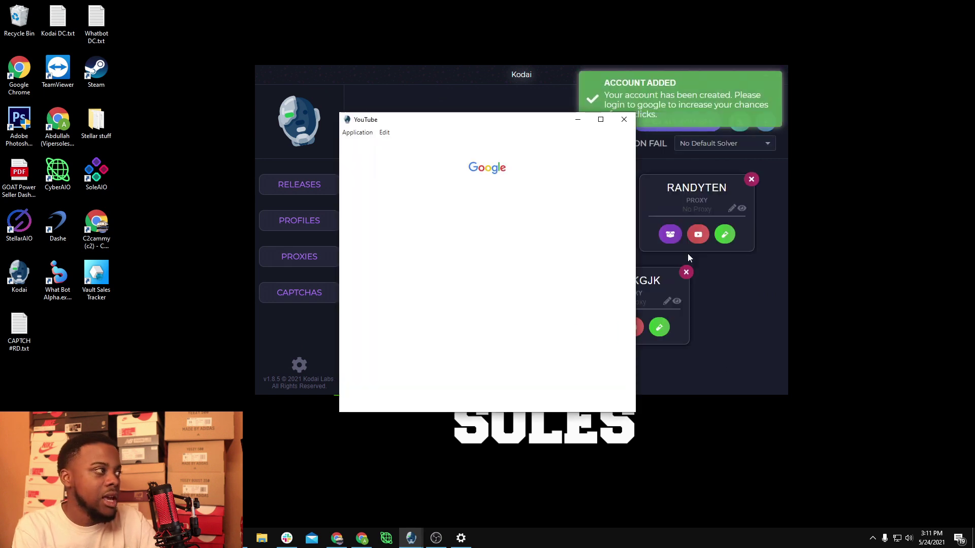
left_click(624, 121)
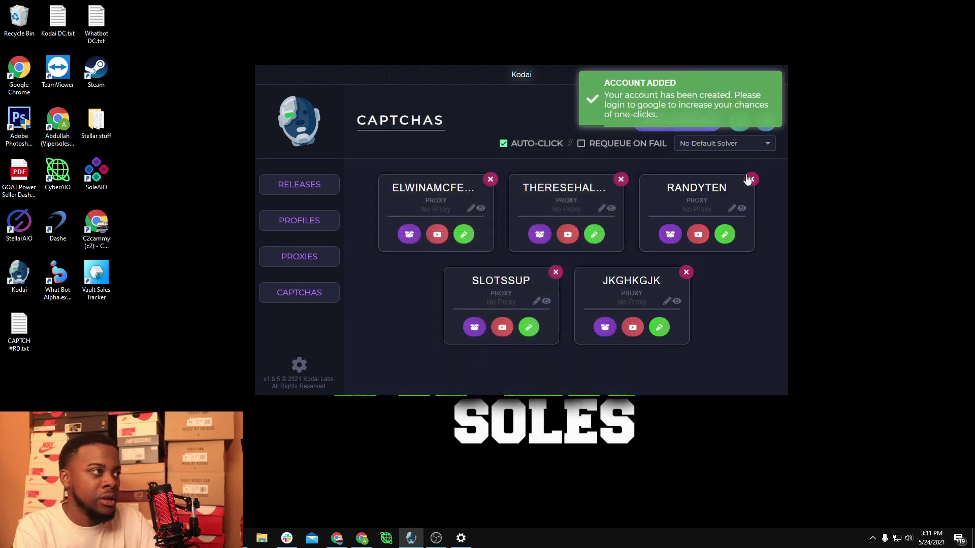
left_click(686, 272)
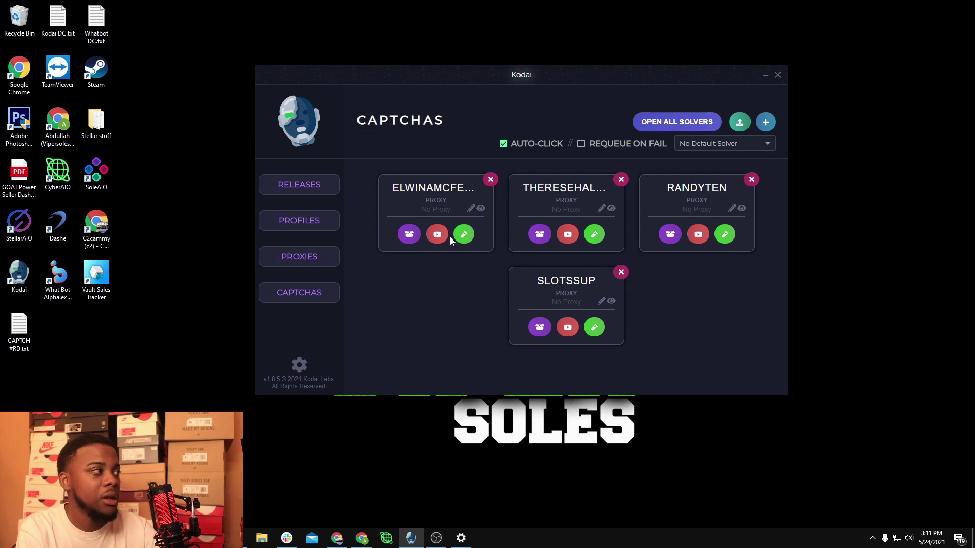
- Open a captcha solver for the first captcha account after choosing the store to solve for
left_click(410, 234)
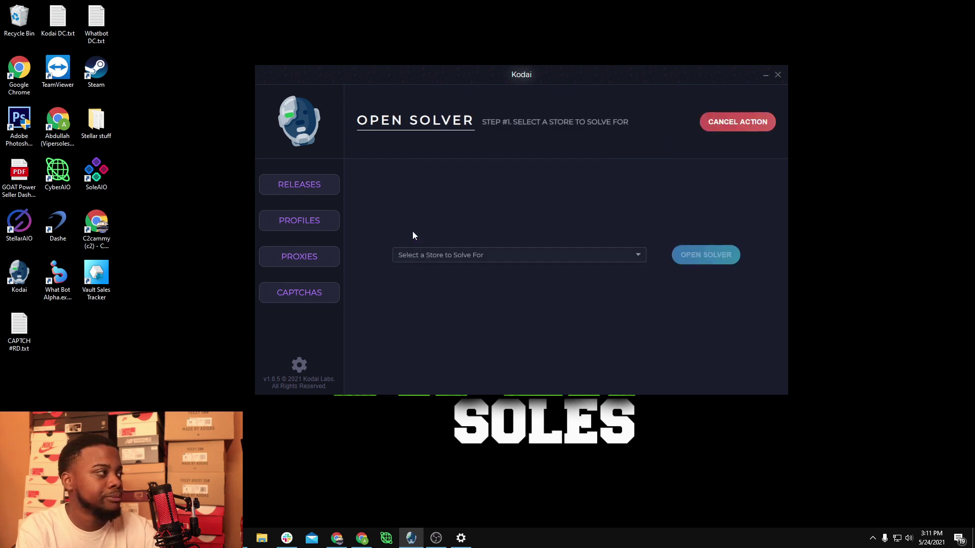
left_click(499, 255)
left_click(518, 290)
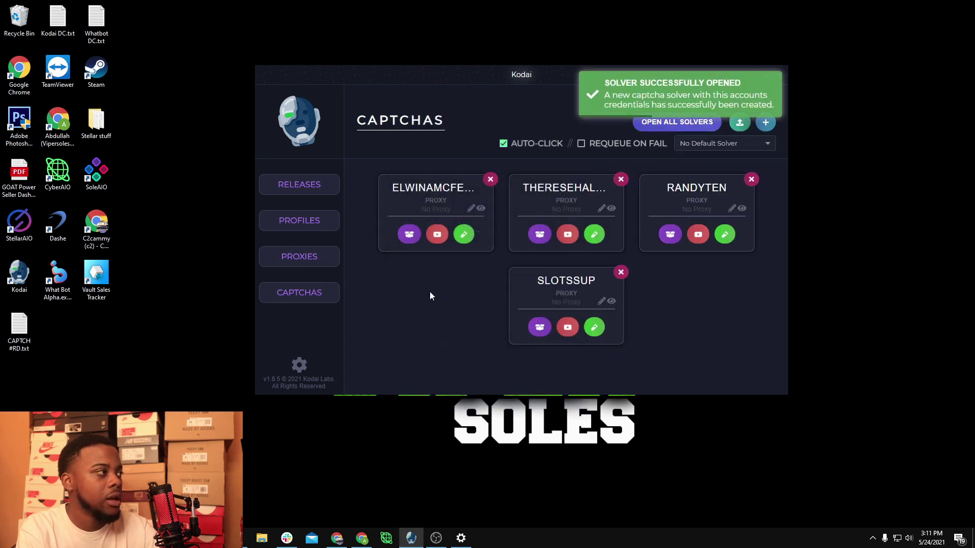
- View the first captcha account's YouTube session and test its captcha solver
left_click(437, 235)
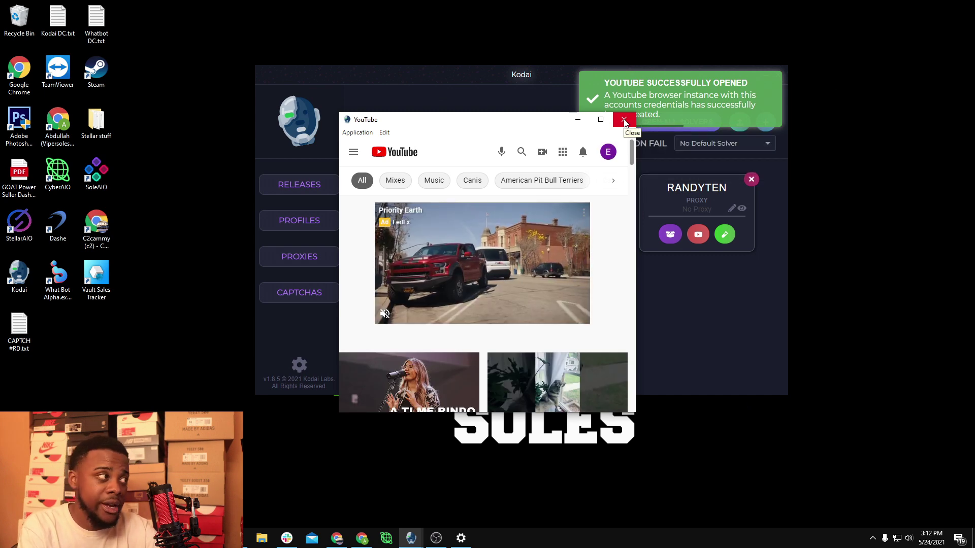
left_click(624, 120)
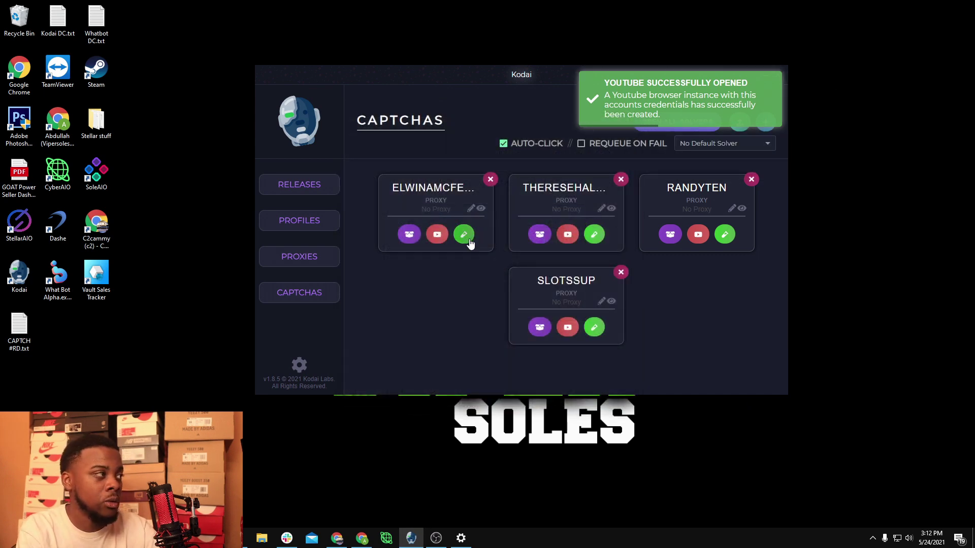
left_click(465, 236)
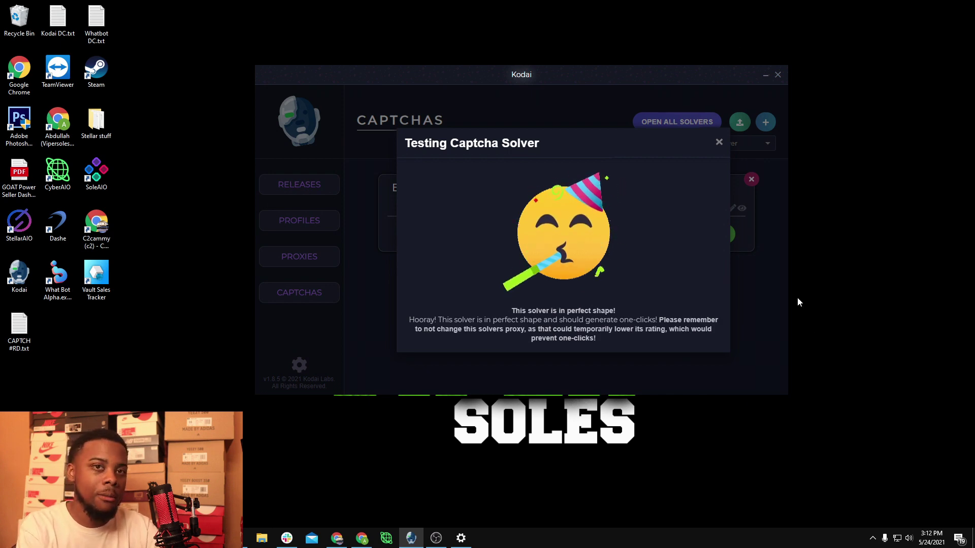
left_click(718, 143)
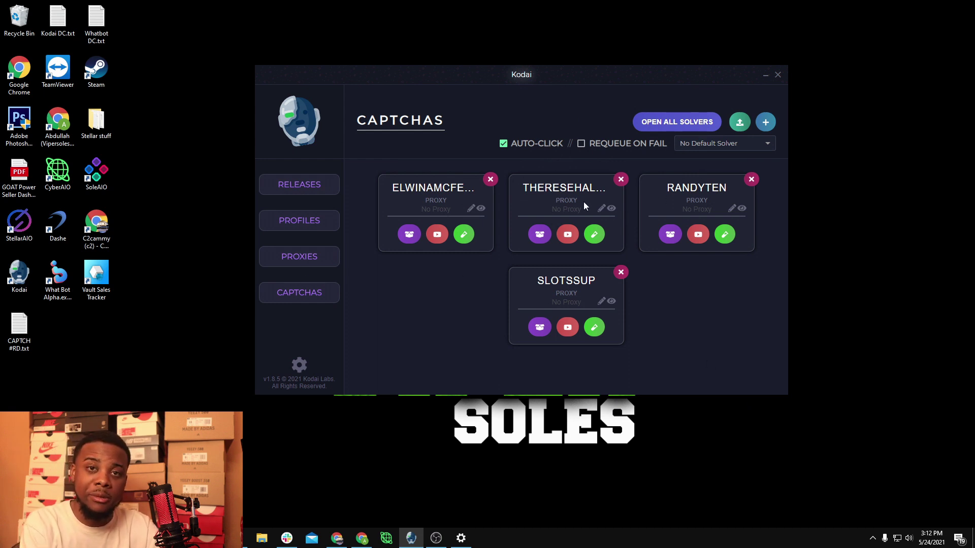
- Look through the saved proxy lists, including Aqua DC, Nocturnal RESI and bink FNL
left_click(310, 258)
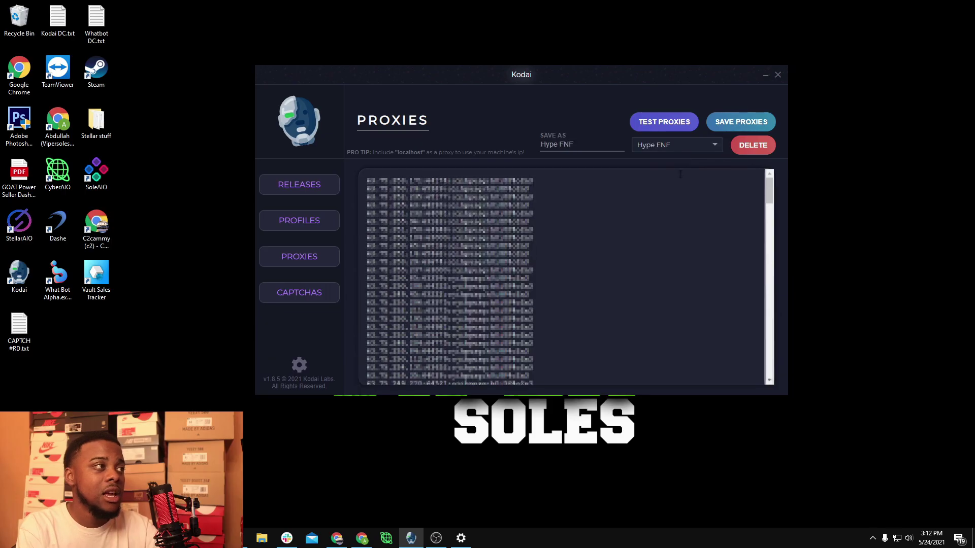
left_click(683, 144)
left_click(670, 194)
left_click(671, 144)
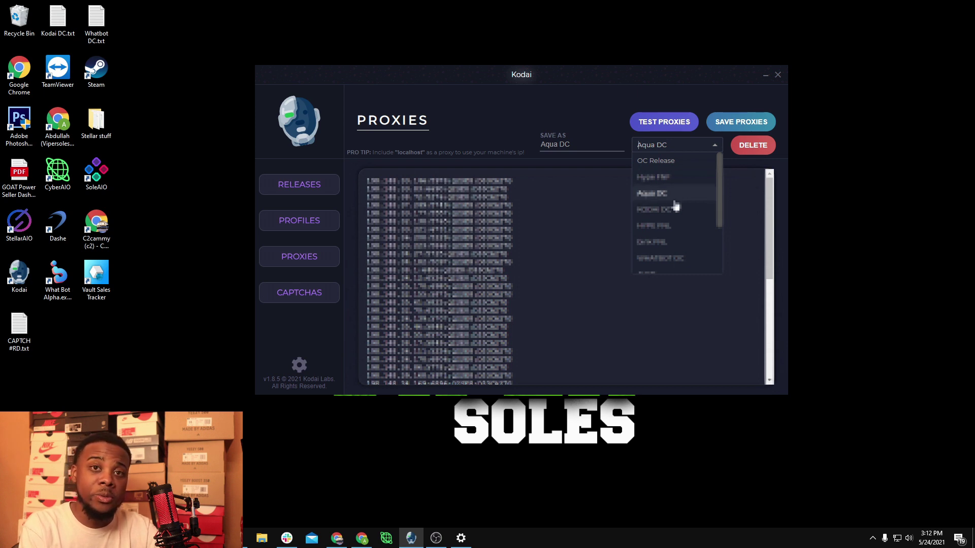
scroll(685, 213, "down", 3)
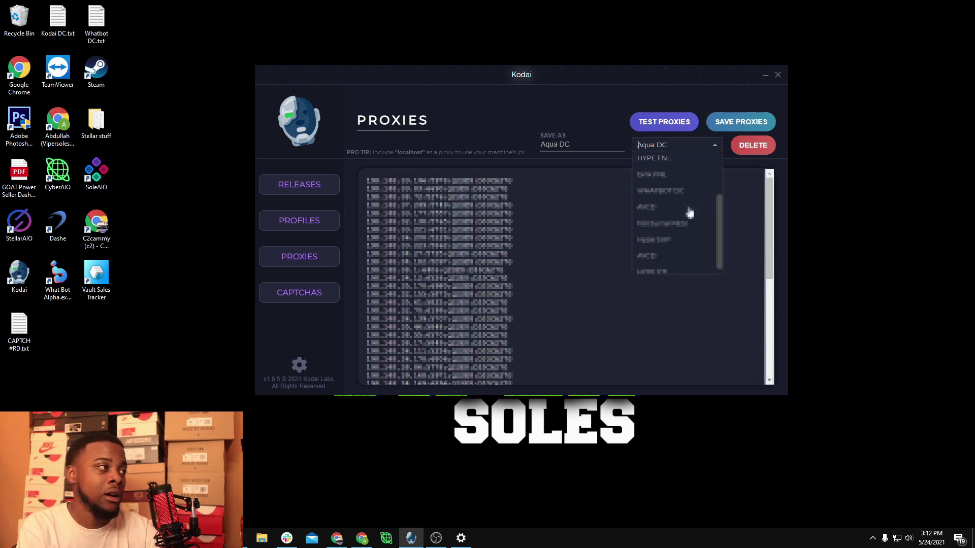
left_click(690, 219)
left_click(689, 146)
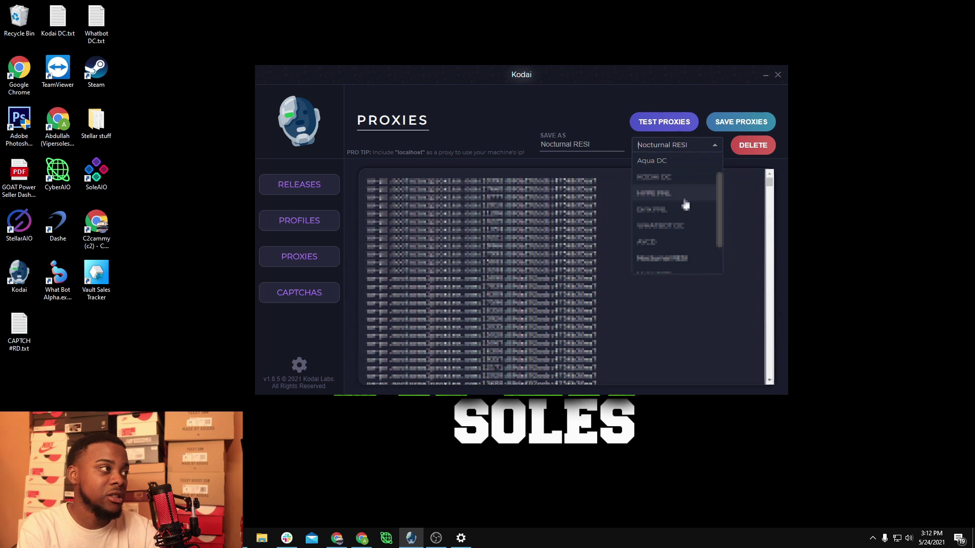
left_click(683, 202)
left_click(686, 147)
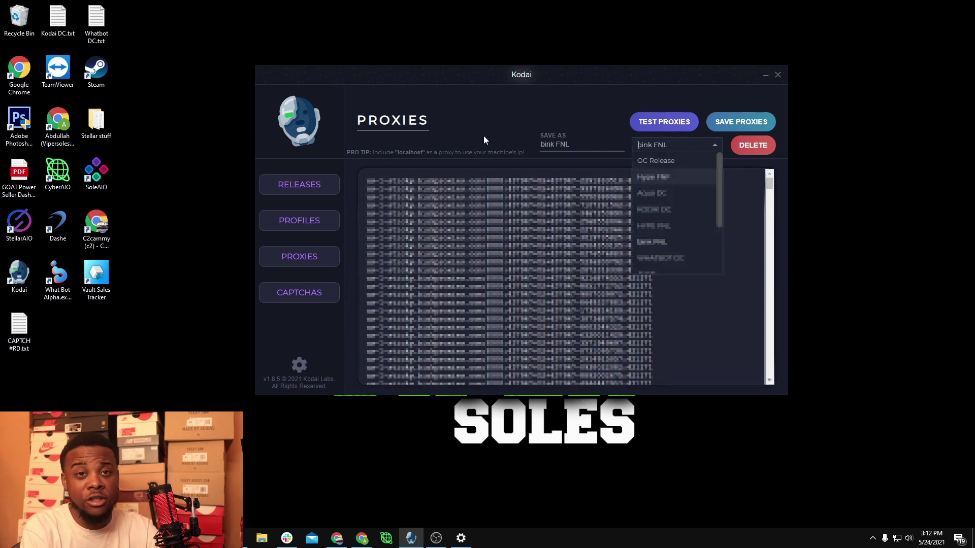
- Browse the saved checkout profiles across all profile groups
left_click(280, 221)
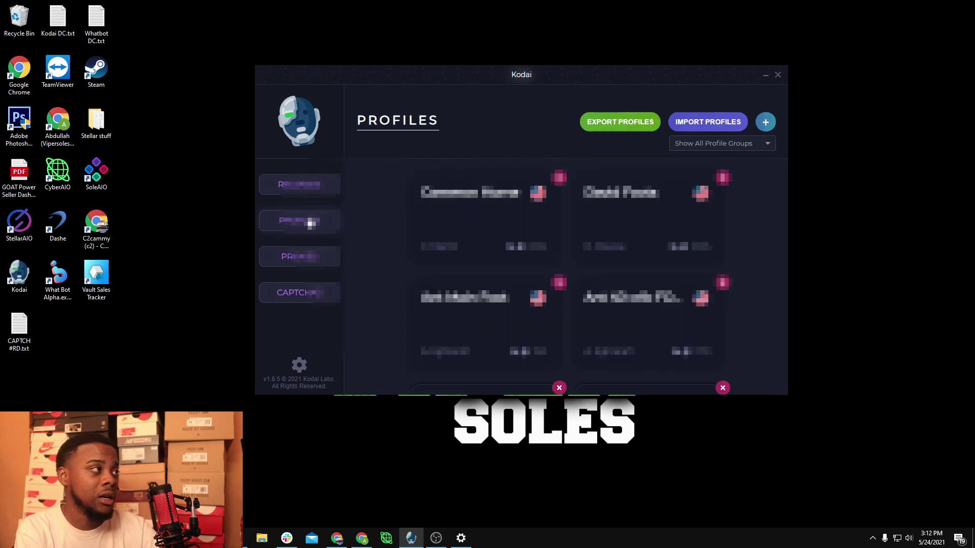
scroll(620, 253, "down", 2)
scroll(623, 250, "up", 2)
scroll(624, 248, "down", 5)
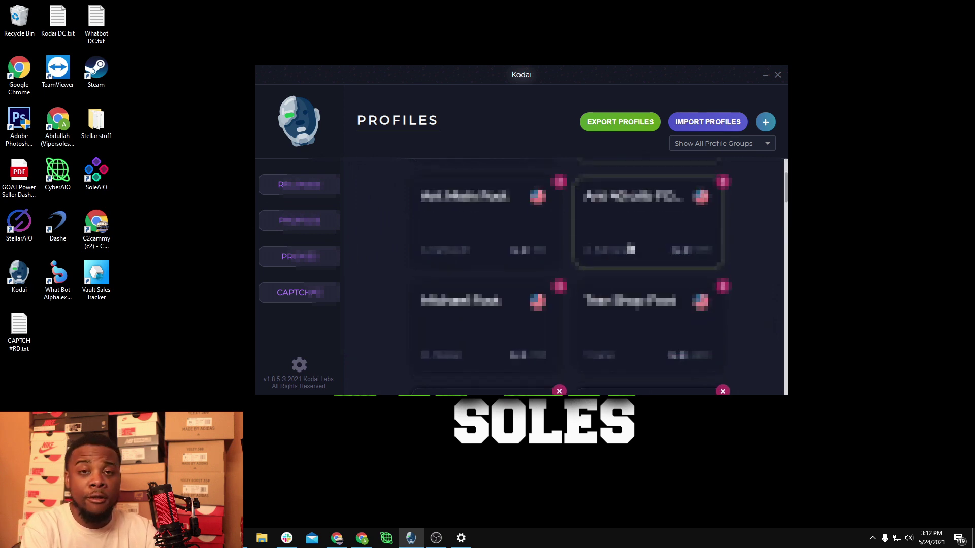
scroll(629, 238, "up", 5)
- Start a new profile with a test name, examine the creation form's fields, and cancel the creation
left_click(765, 121)
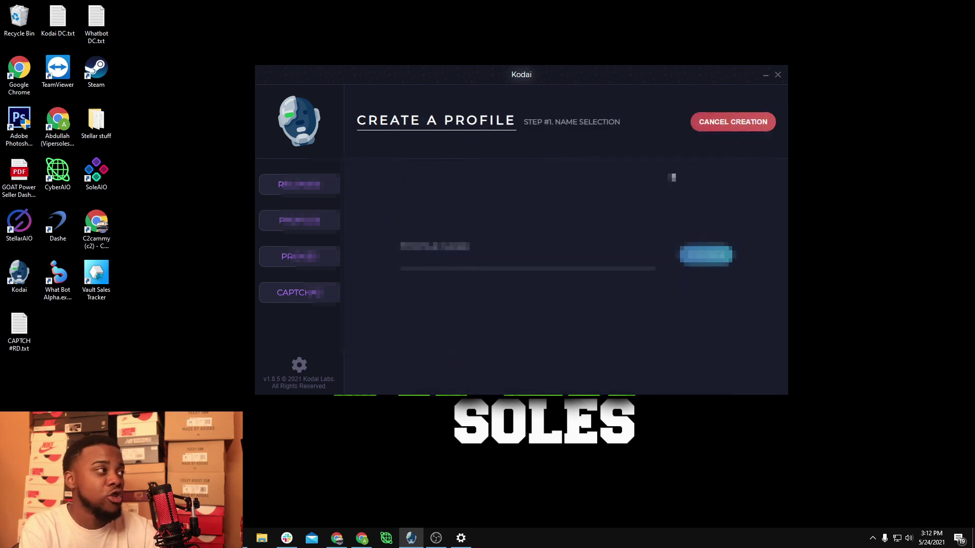
type("c test")
left_click(705, 255)
left_click(692, 255)
scroll(457, 253, "down", 1)
scroll(455, 242, "up", 1)
left_click(455, 242)
left_click(568, 367)
scroll(561, 300, "down", 3)
scroll(561, 300, "up", 3)
left_click(718, 118)
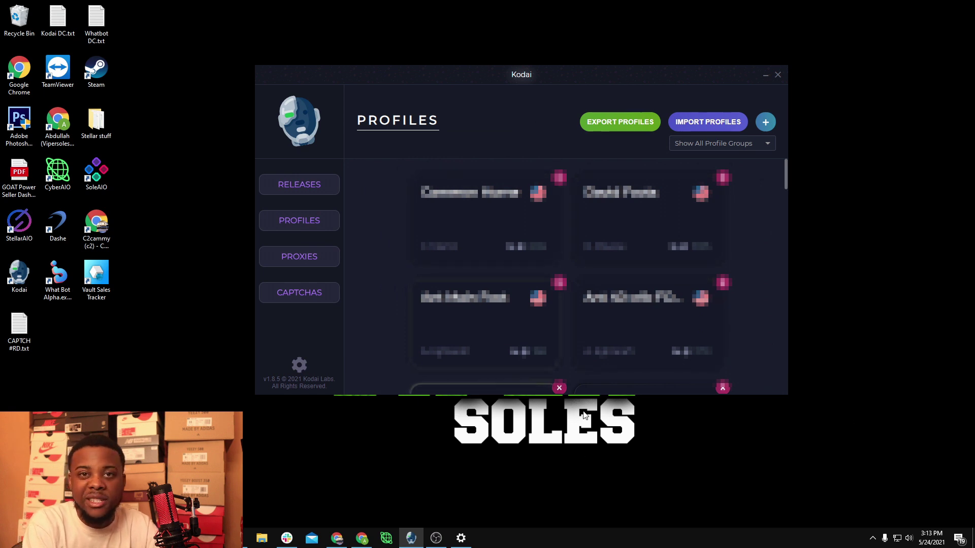
- Filter the profiles by the Foots ALl group and browse the profiles in it
scroll(383, 333, "down", 5)
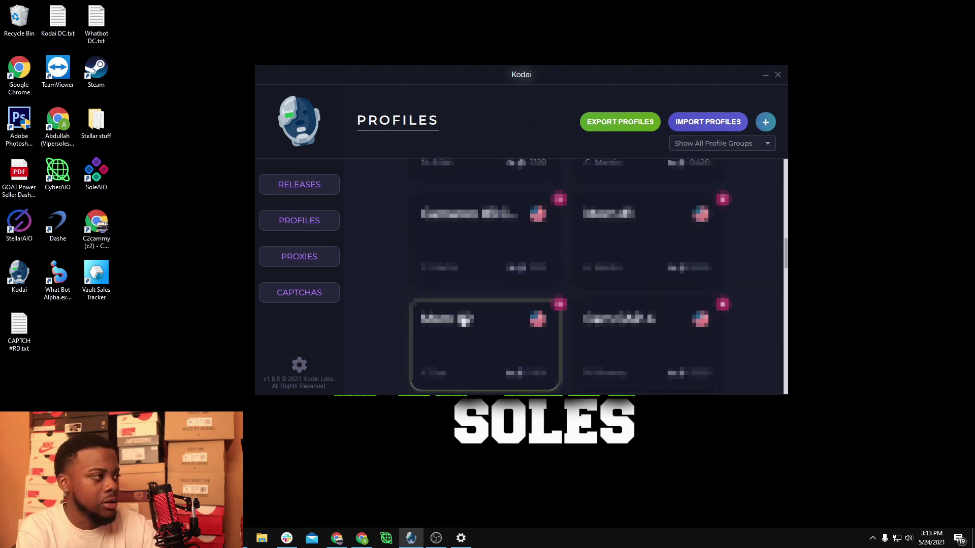
left_click(721, 143)
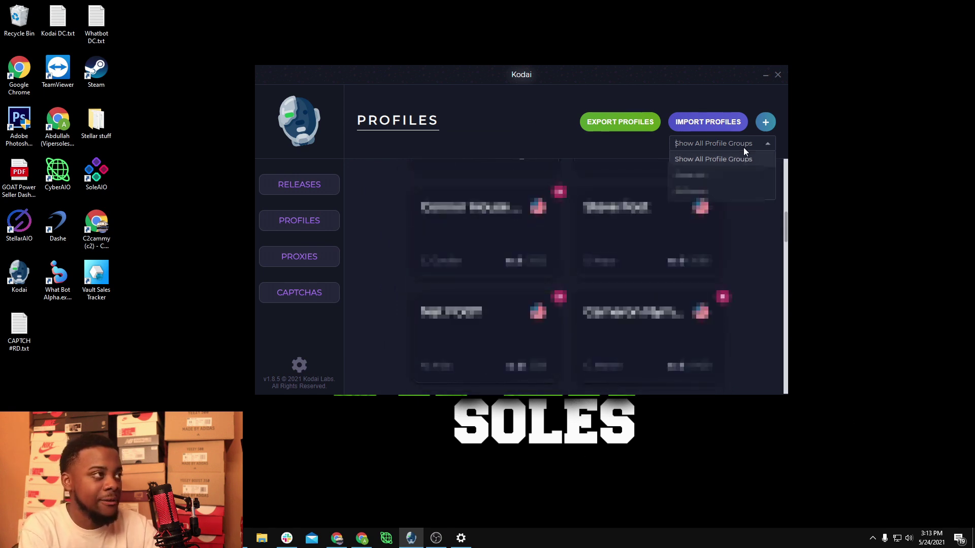
left_click(724, 180)
left_click(702, 144)
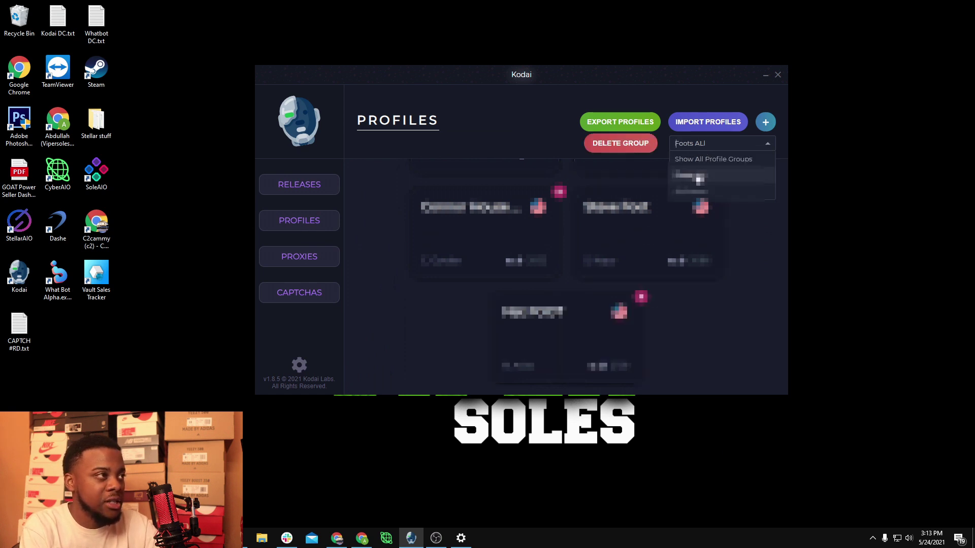
left_click(701, 174)
left_click(718, 145)
left_click(706, 175)
scroll(661, 235, "down", 5)
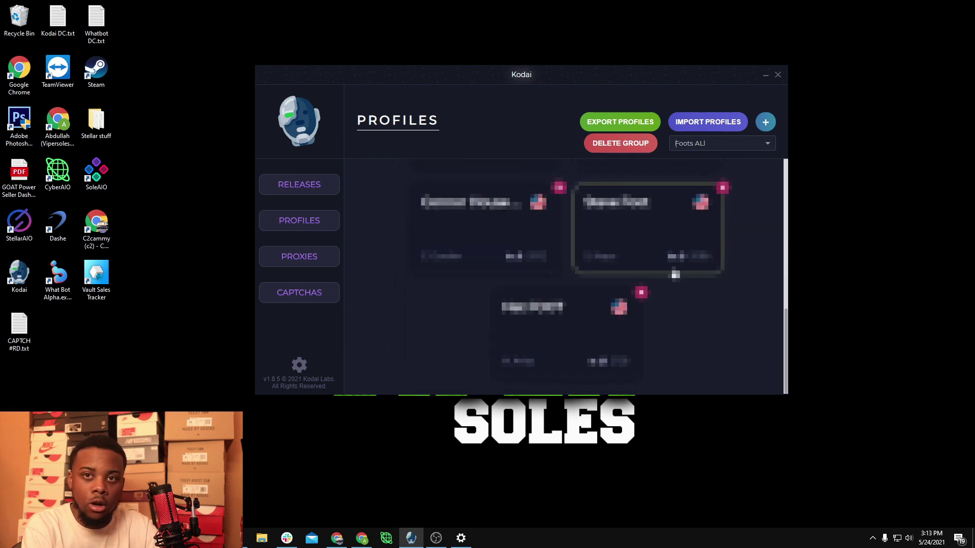
scroll(671, 280, "up", 5)
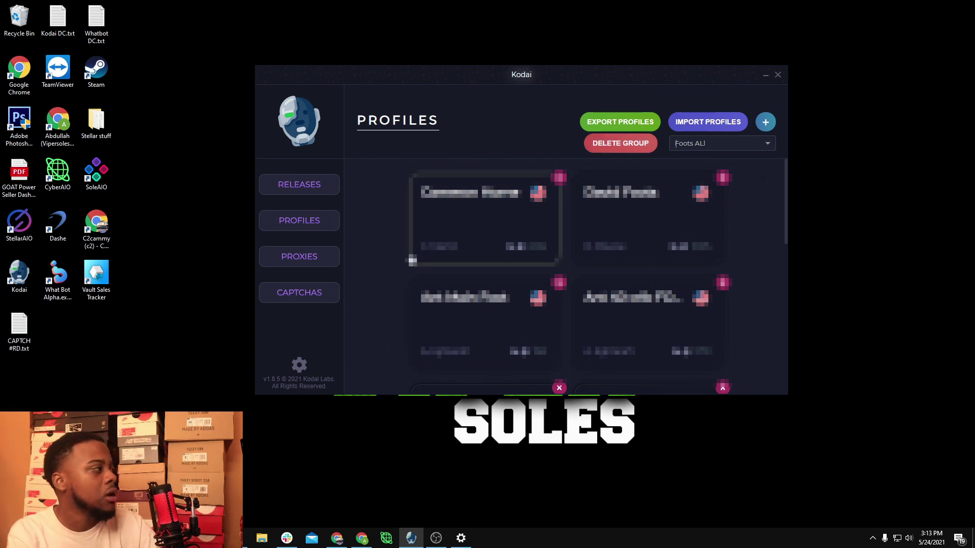
- Show the releases list and look through the task groups saved for each store
left_click(292, 187)
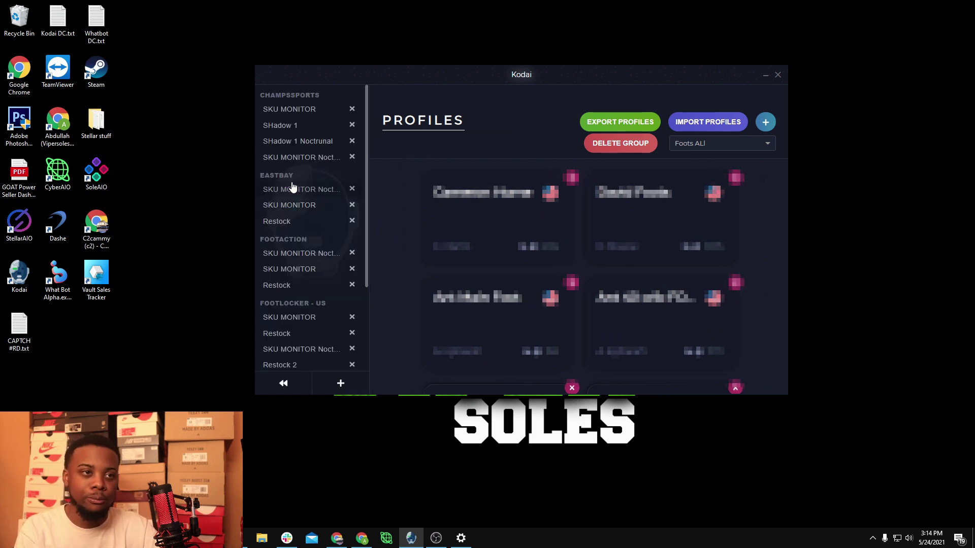
scroll(322, 191, "down", 3)
scroll(320, 206, "up", 3)
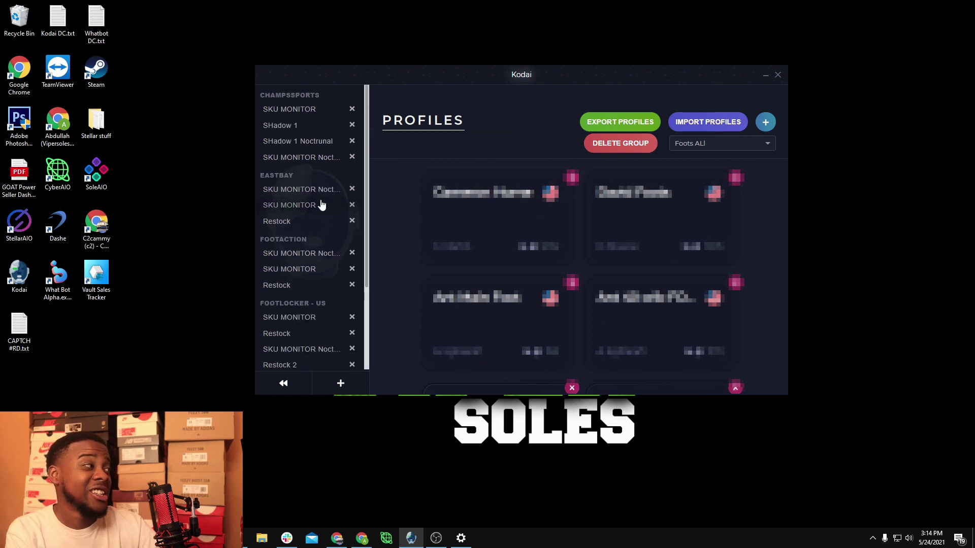
- Open the Footlocker - US SKU MONITOR release and examine its multi-SKU monitoring configuration
scroll(317, 199, "down", 3)
scroll(315, 200, "up", 3)
scroll(319, 202, "down", 3)
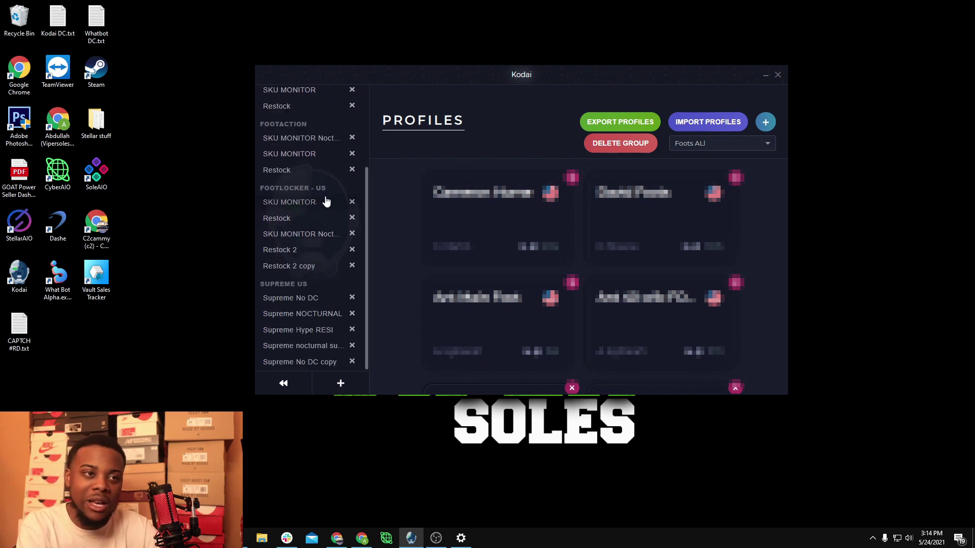
scroll(283, 233, "up", 2)
scroll(265, 226, "down", 1)
scroll(265, 227, "up", 1)
scroll(294, 253, "down", 4)
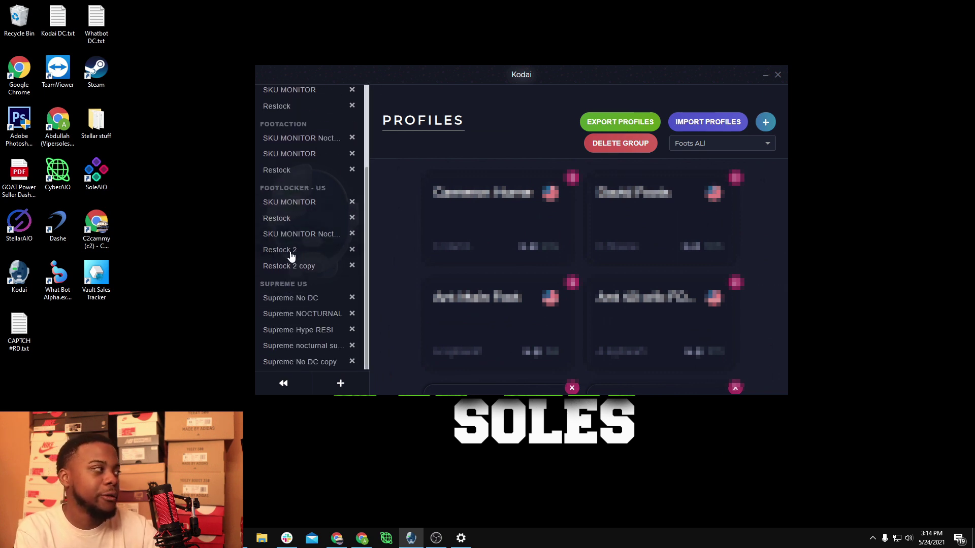
left_click(301, 202)
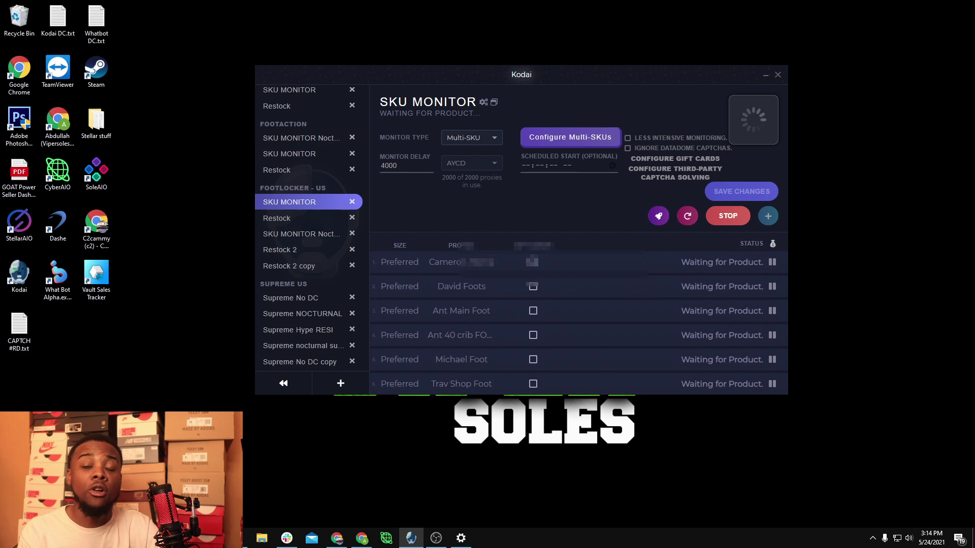
left_click(554, 140)
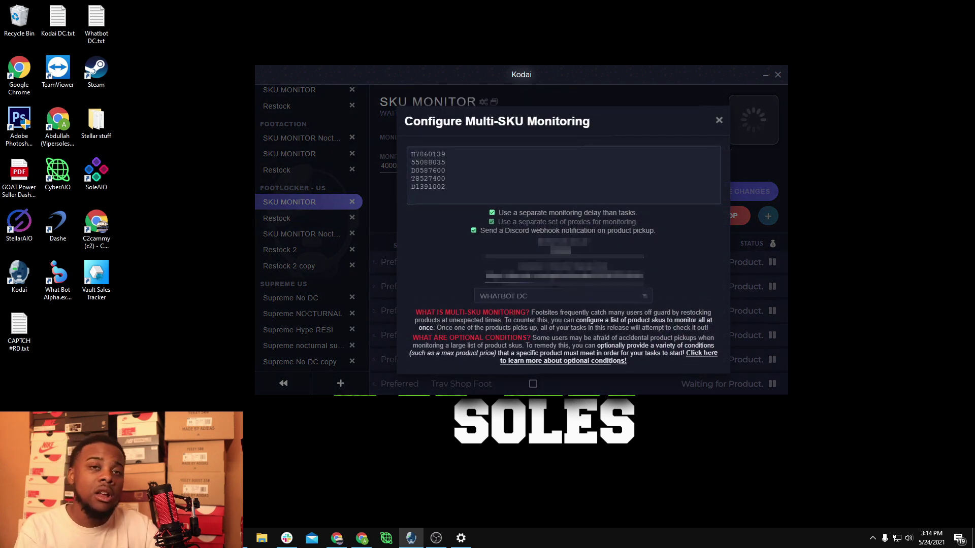
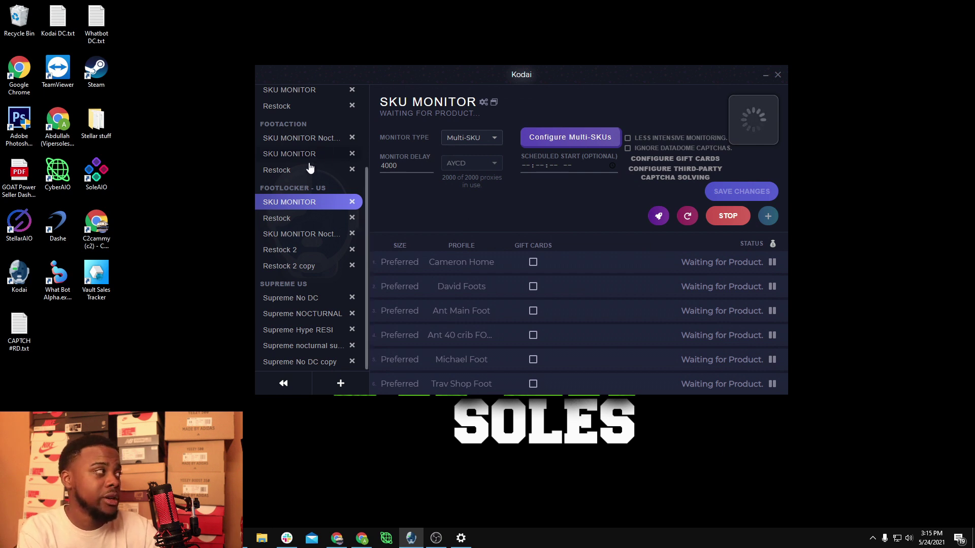
- Show the FootAction Restock release and review its monitor type, proxy list and product SKU settings
left_click(456, 142)
left_click(442, 191)
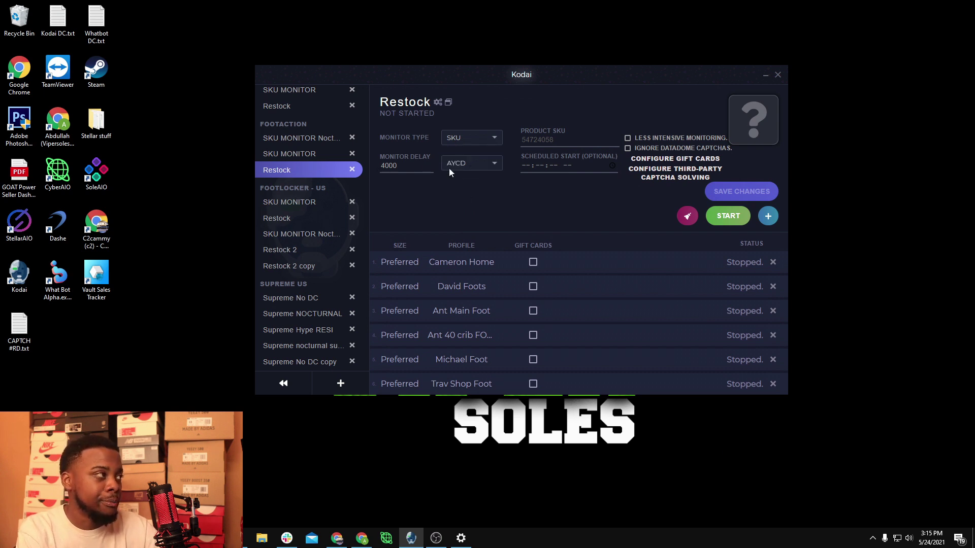
left_click(449, 169)
left_click(525, 143)
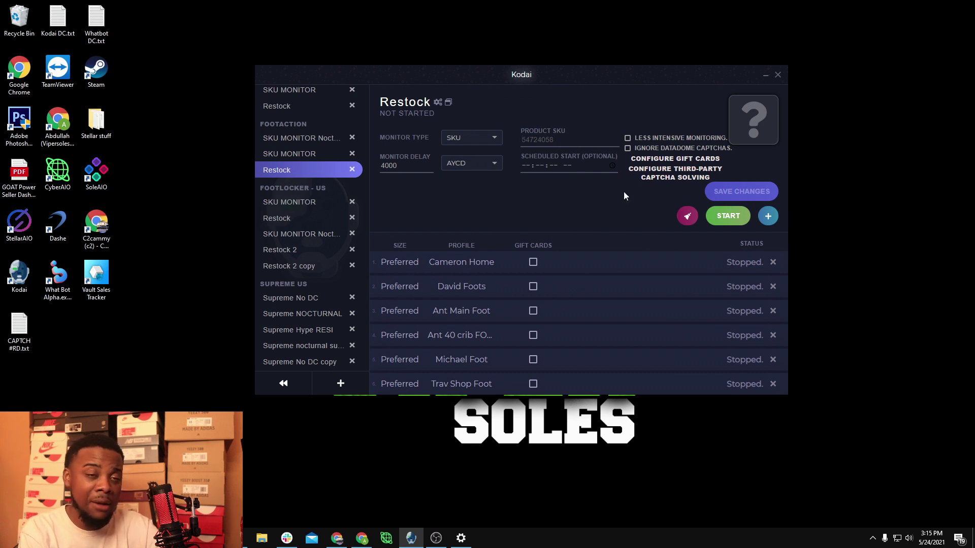
- Examine the third-party captcha solving configuration of the FootAction Restock release and close it
left_click(660, 174)
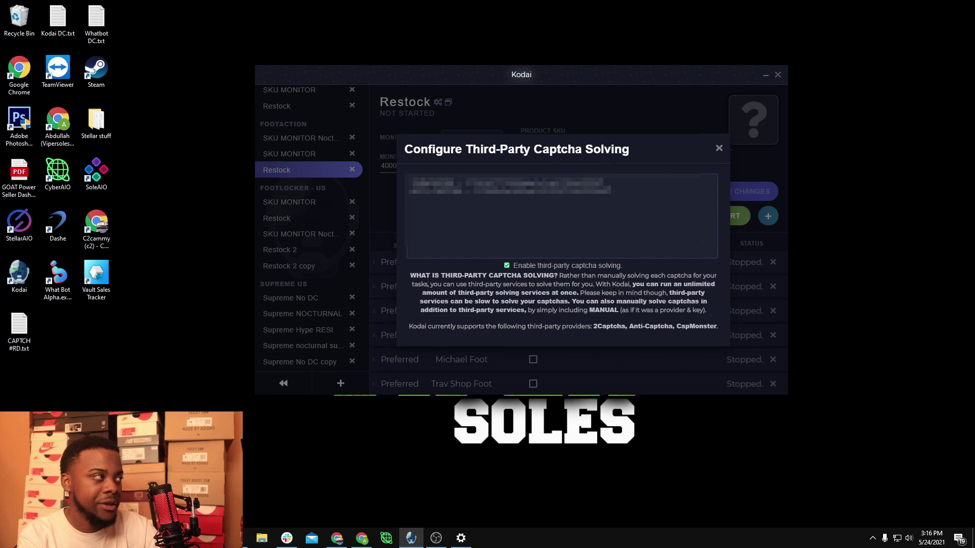
left_click_drag(409, 182, 459, 182)
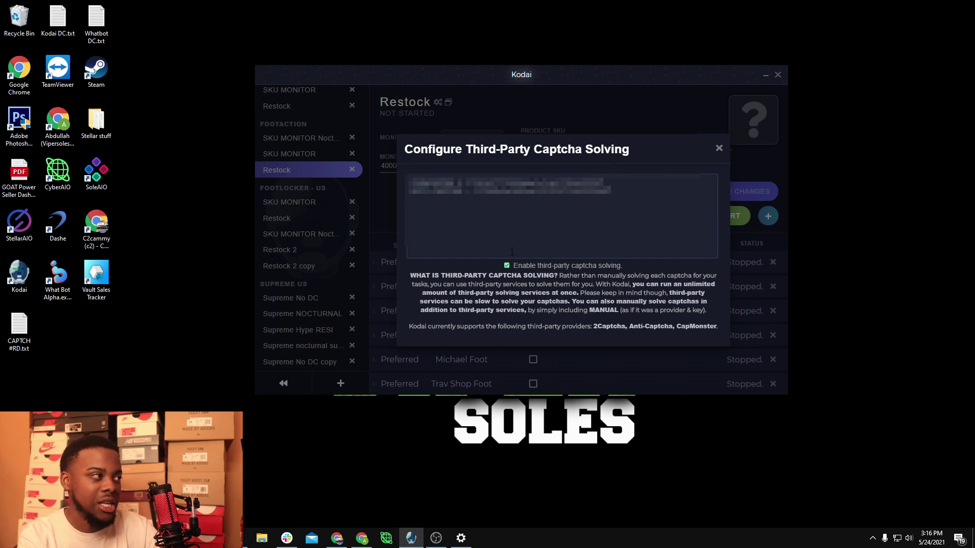
left_click(721, 153)
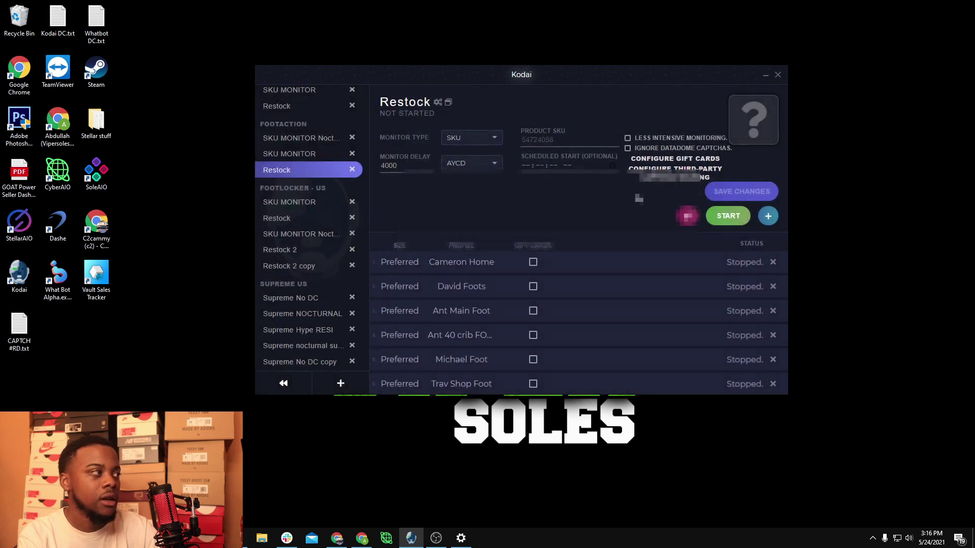
- Try the task creation options for the FootAction Restock release with all profiles, browse the sizes, and go back without creating tasks
left_click(766, 216)
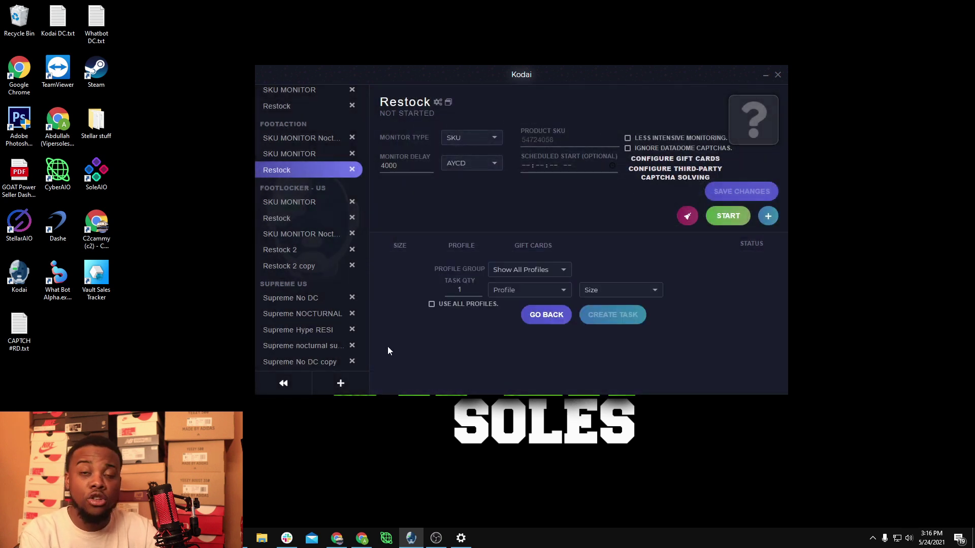
left_click(560, 271)
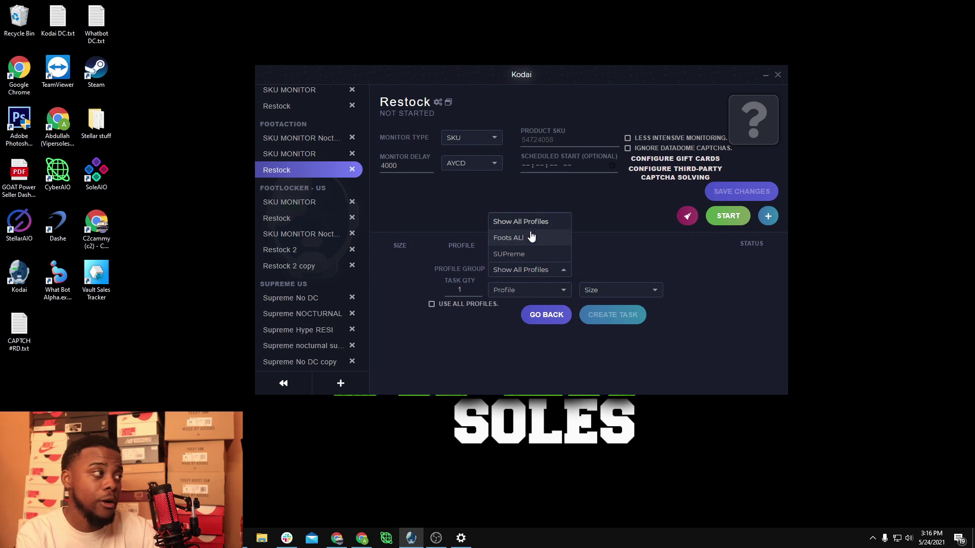
left_click(431, 303)
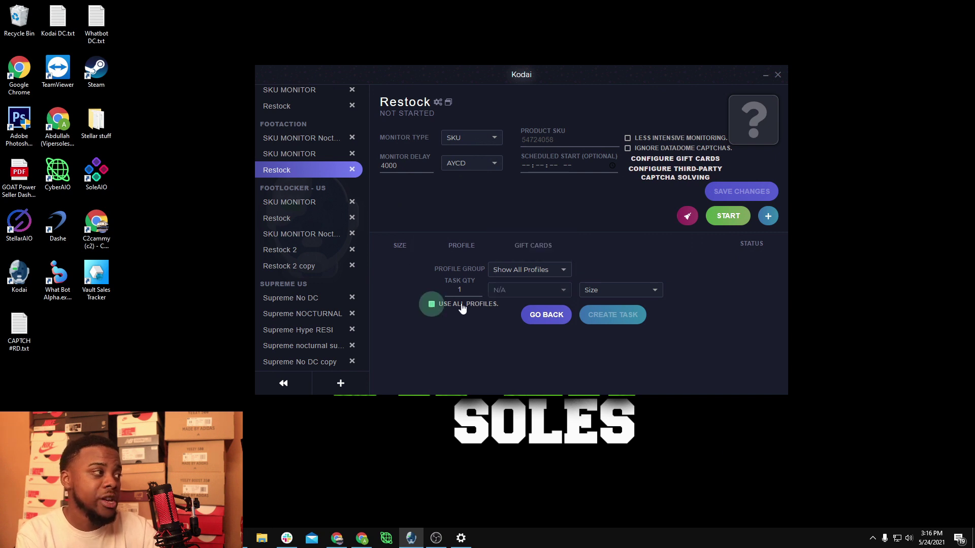
left_click(591, 290)
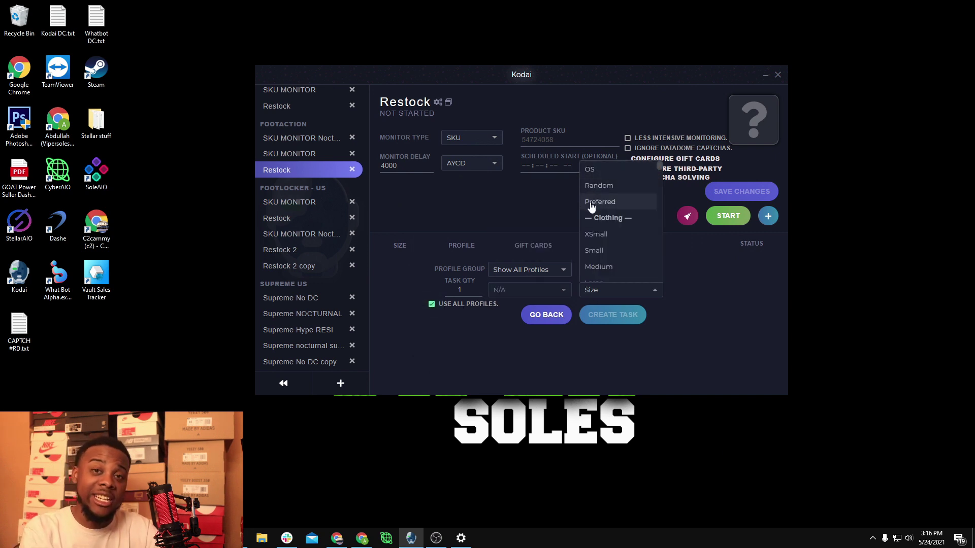
scroll(617, 243, "down", 10)
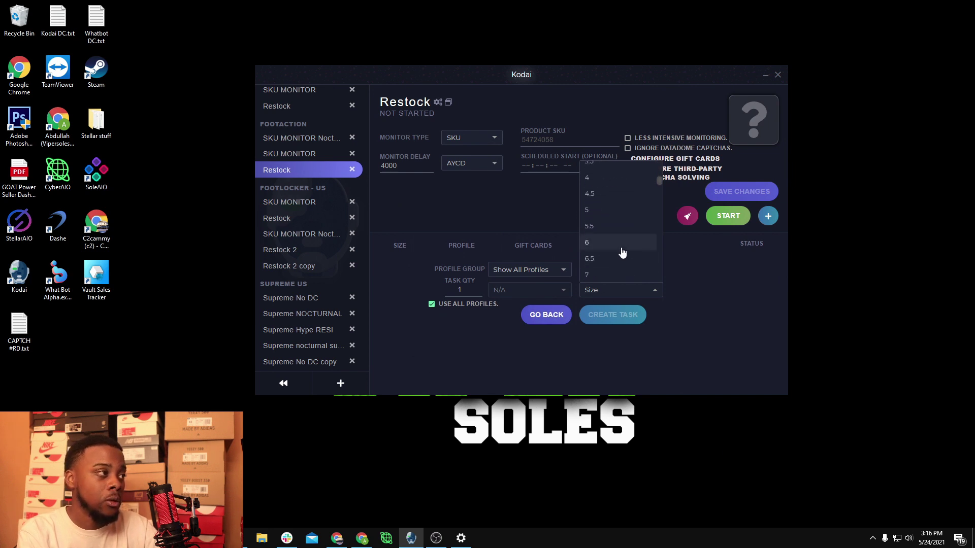
left_click(542, 315)
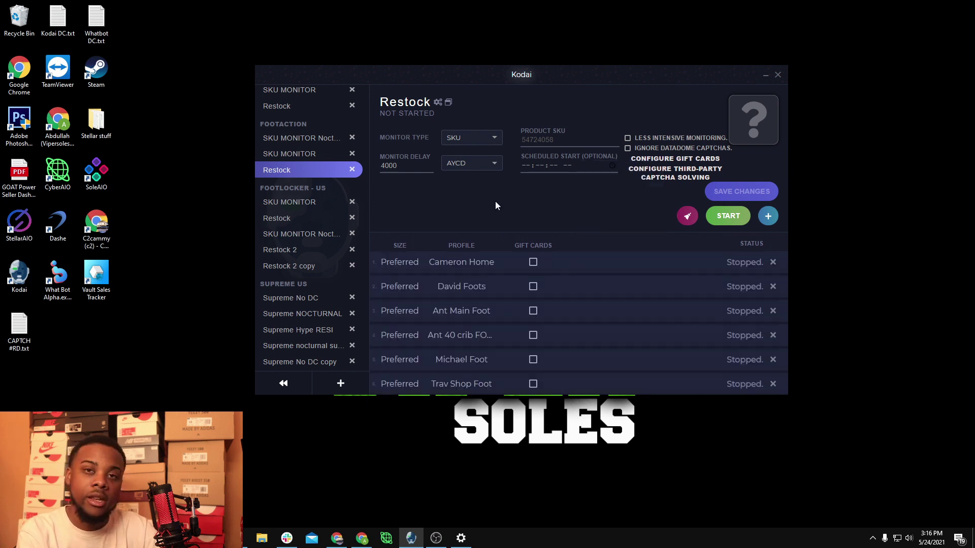
- Start the tasks of the Footlocker - US Restock release and stop them again
left_click(308, 217)
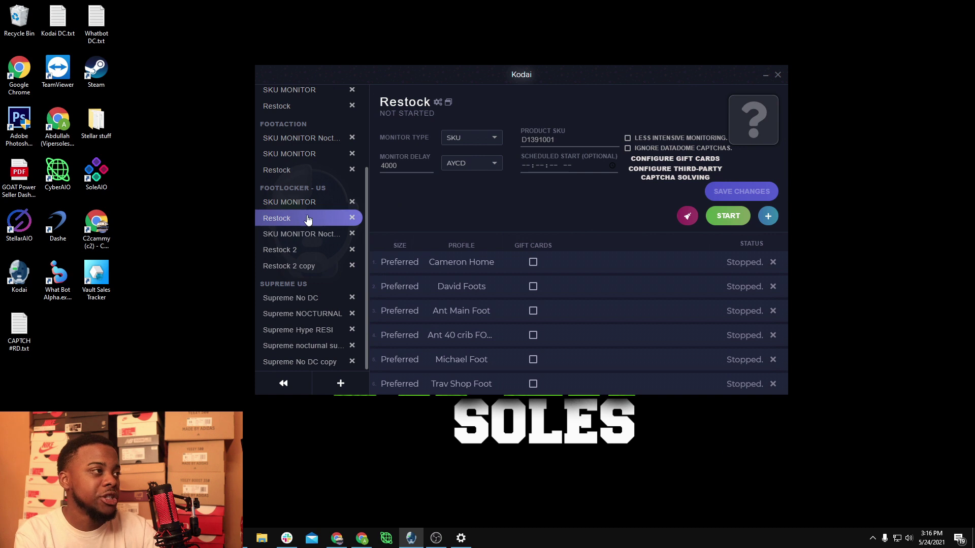
left_click(731, 222)
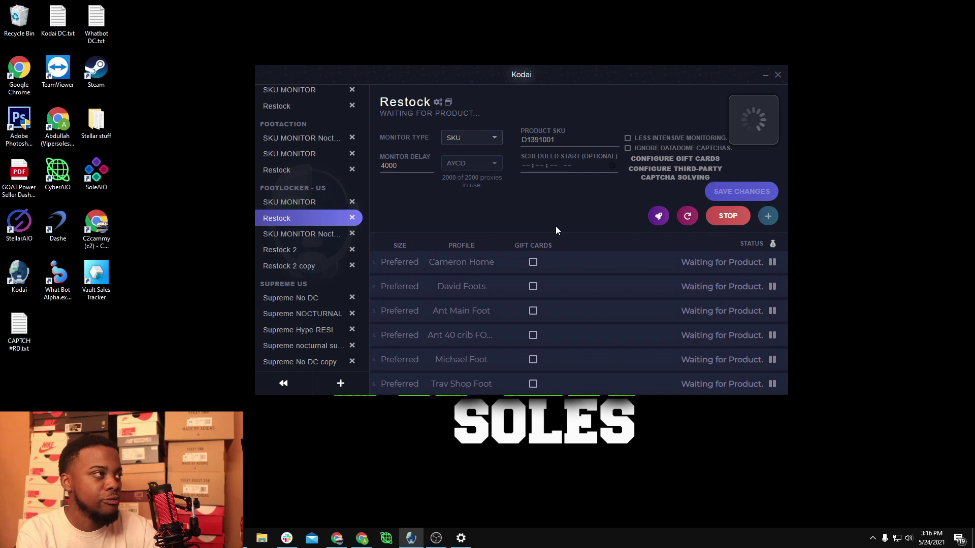
left_click(658, 215)
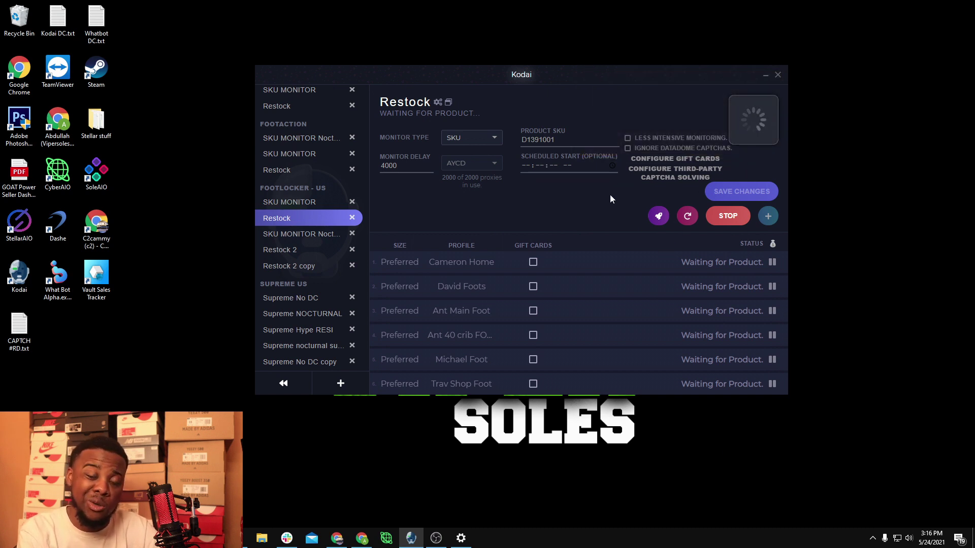
left_click(710, 222)
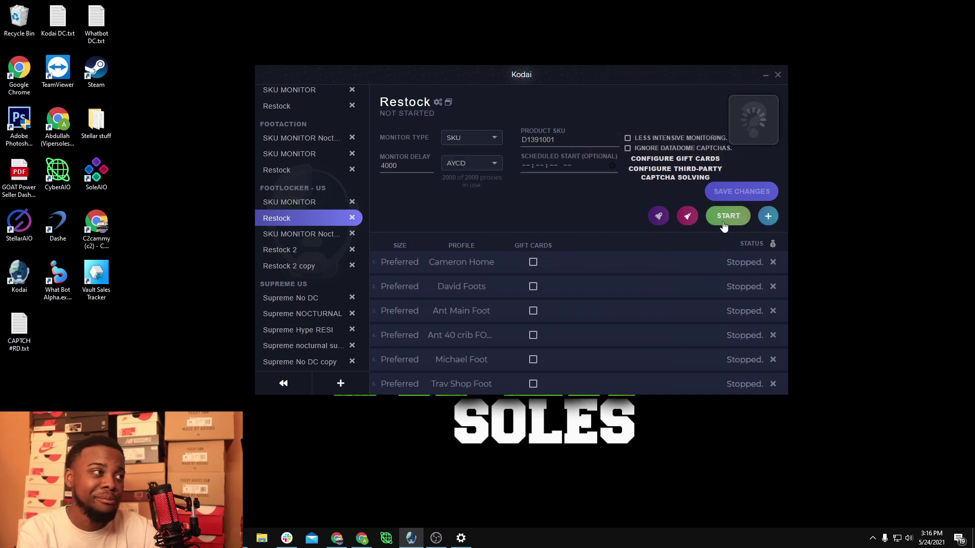
left_click(295, 216)
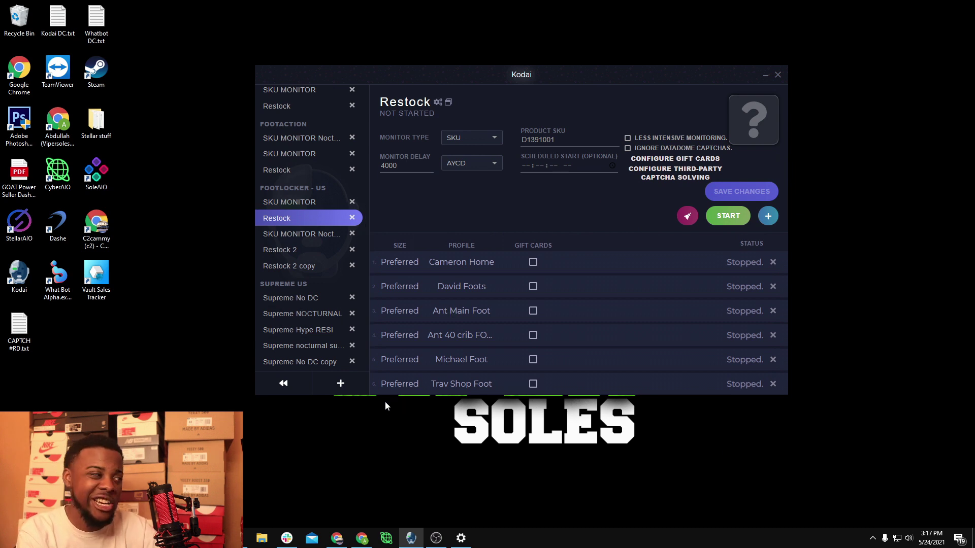
- Create a new release named FNL for the Finishline store
left_click(340, 383)
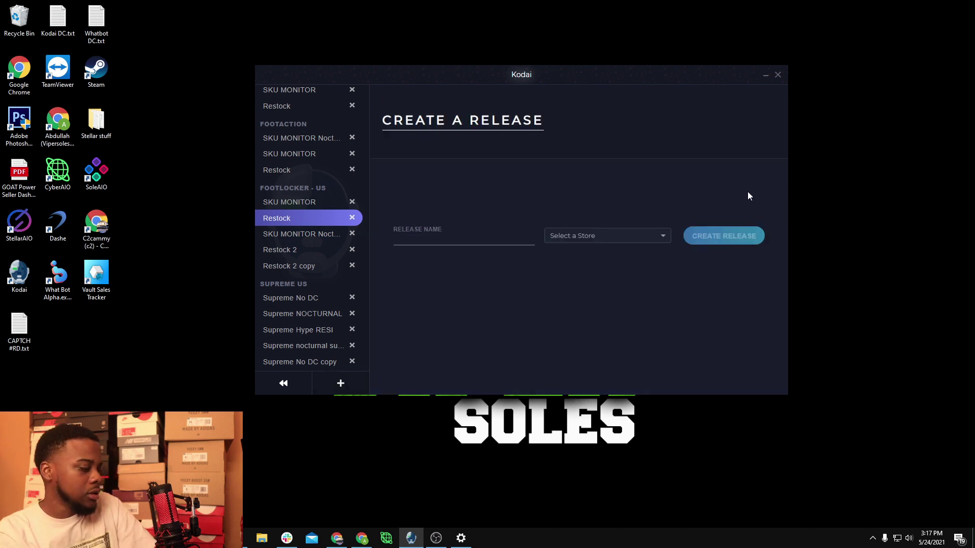
type("FNL")
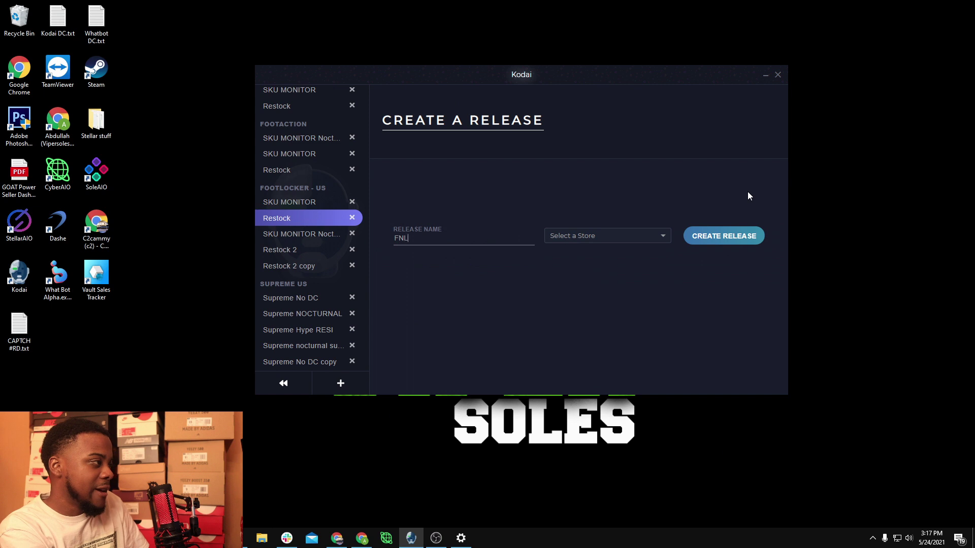
left_click(561, 235)
scroll(584, 277, "down", 2)
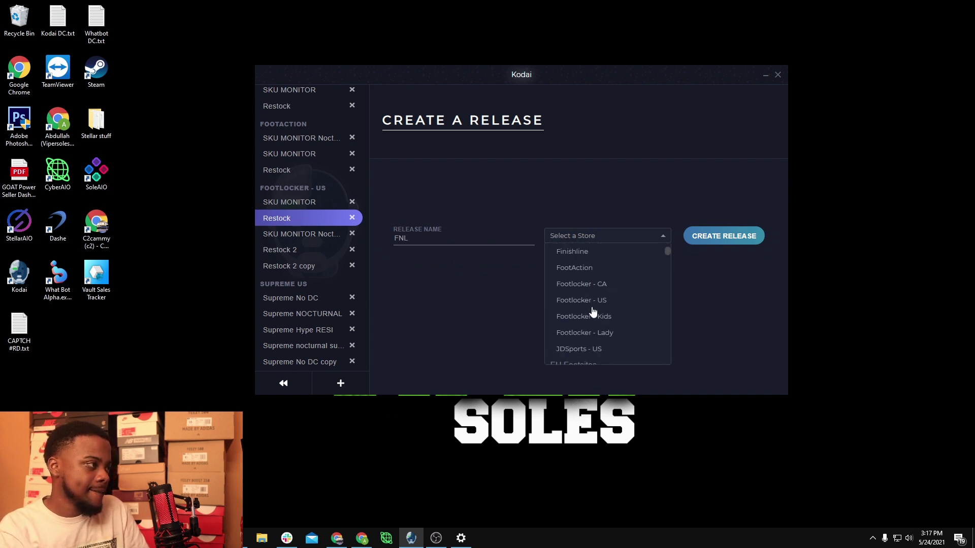
left_click(573, 265)
left_click(721, 236)
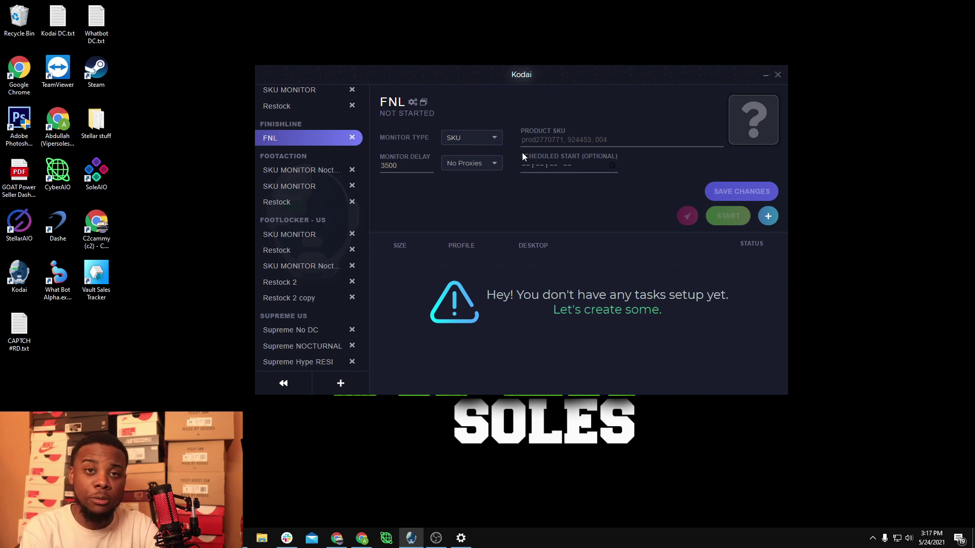
- View the FNL release's proxy choices, try the SUPreme profile group for new tasks, and go back without creating any
left_click(472, 163)
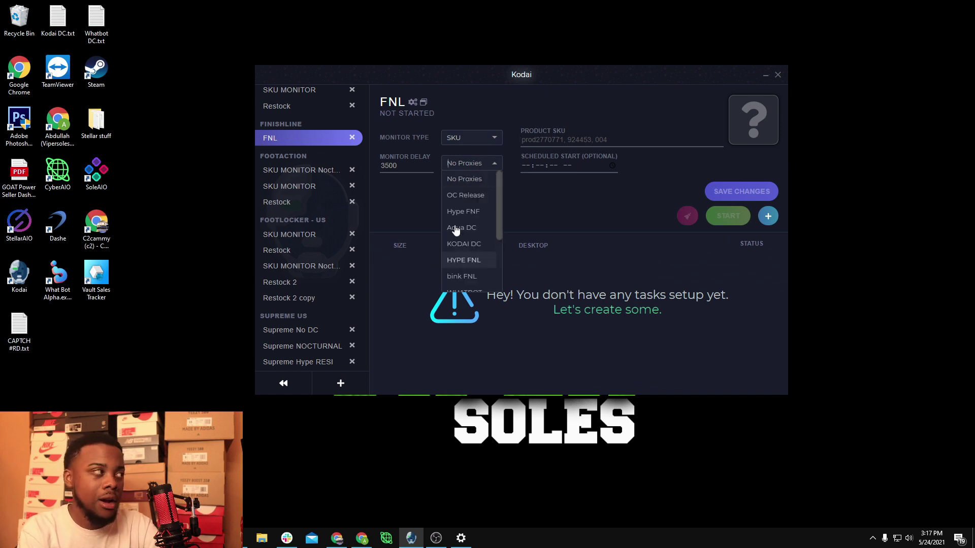
left_click(401, 196)
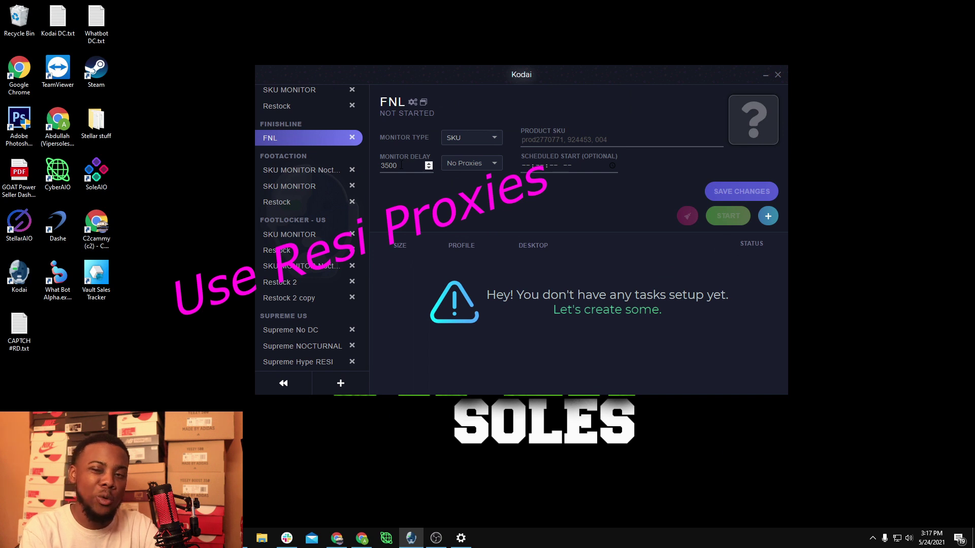
left_click(767, 216)
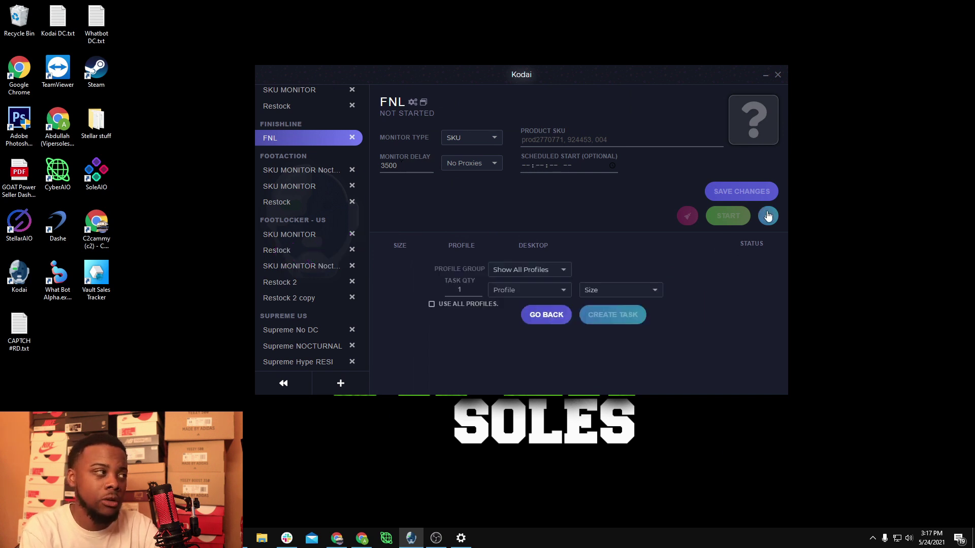
left_click(553, 270)
left_click(531, 252)
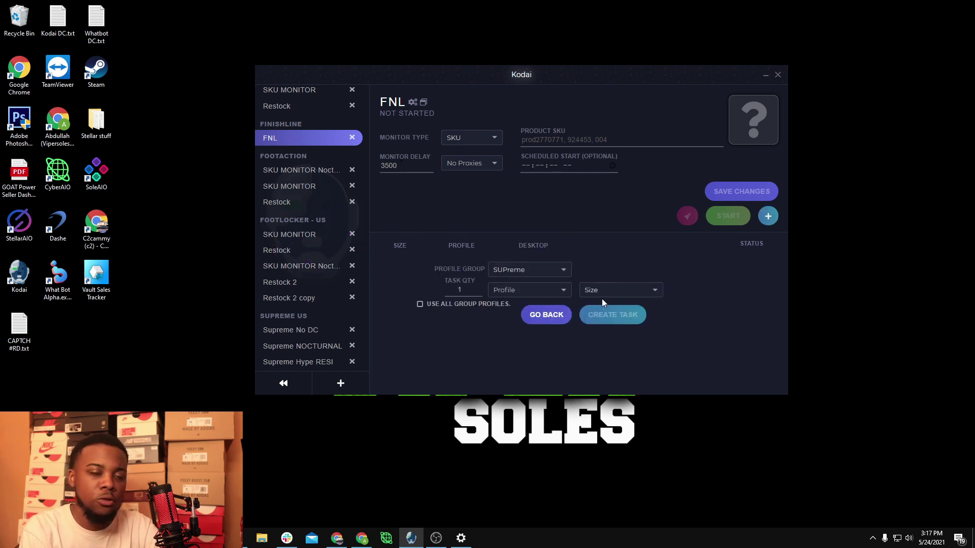
left_click(564, 319)
- Return to the releases list, open the Champssports SKU MONITOR Nocturnal release and look through its available proxy lists
left_click(283, 383)
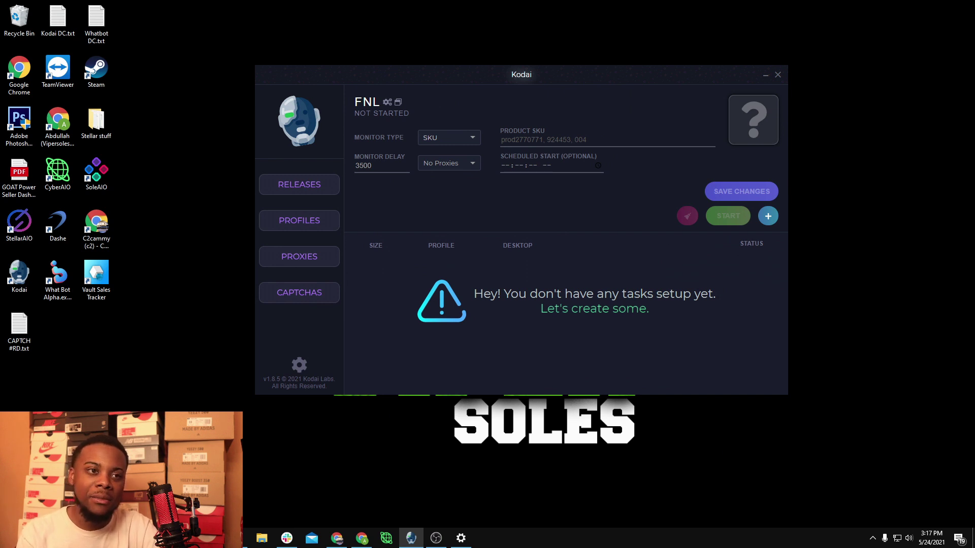
left_click(322, 188)
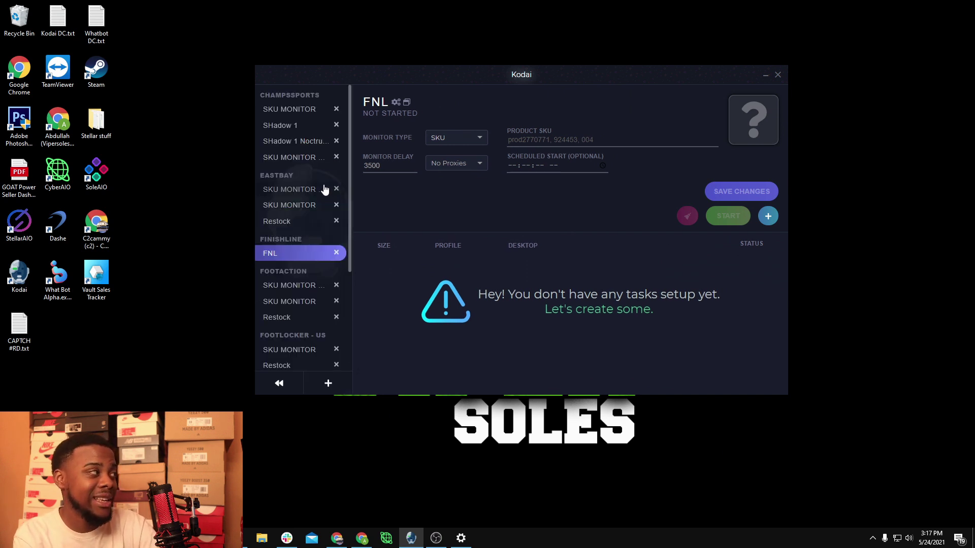
left_click(311, 168)
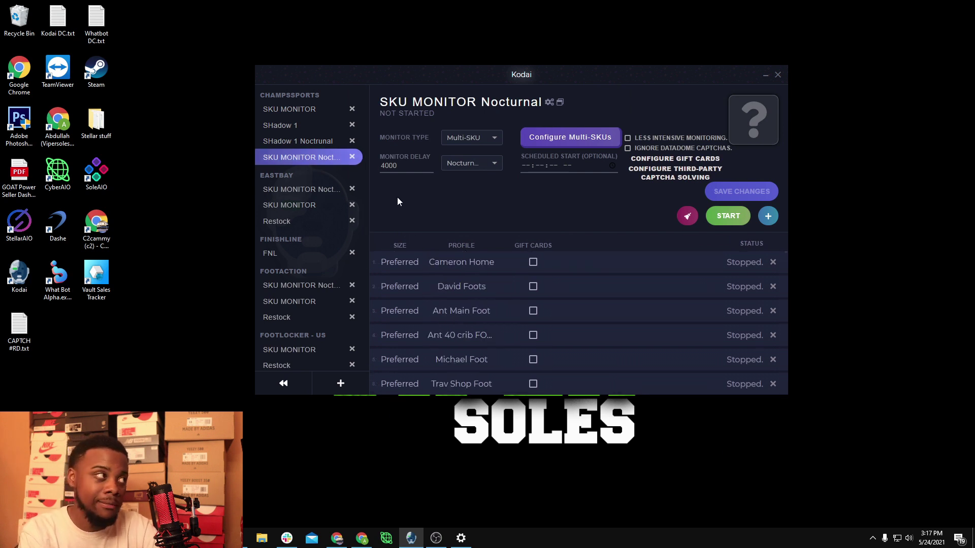
left_click(474, 161)
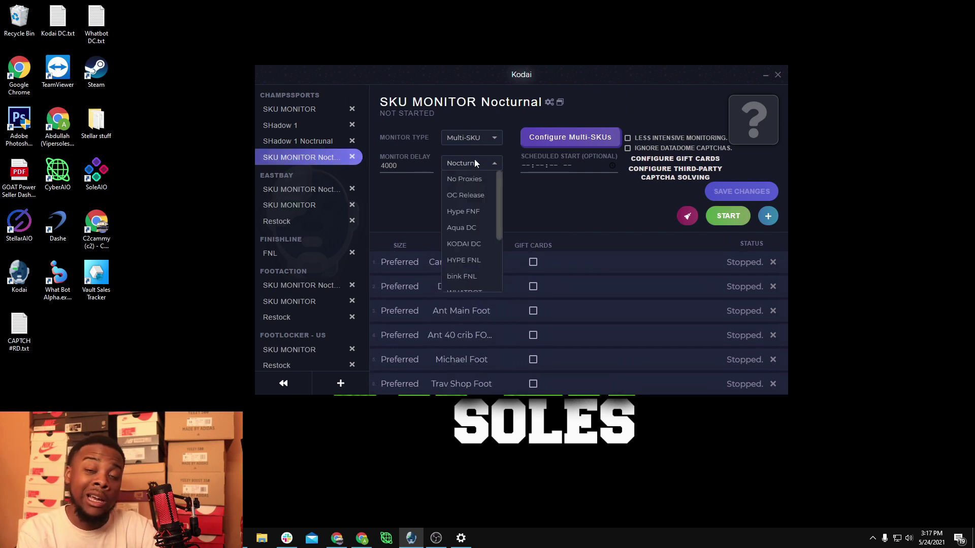
scroll(477, 244, "down", 3)
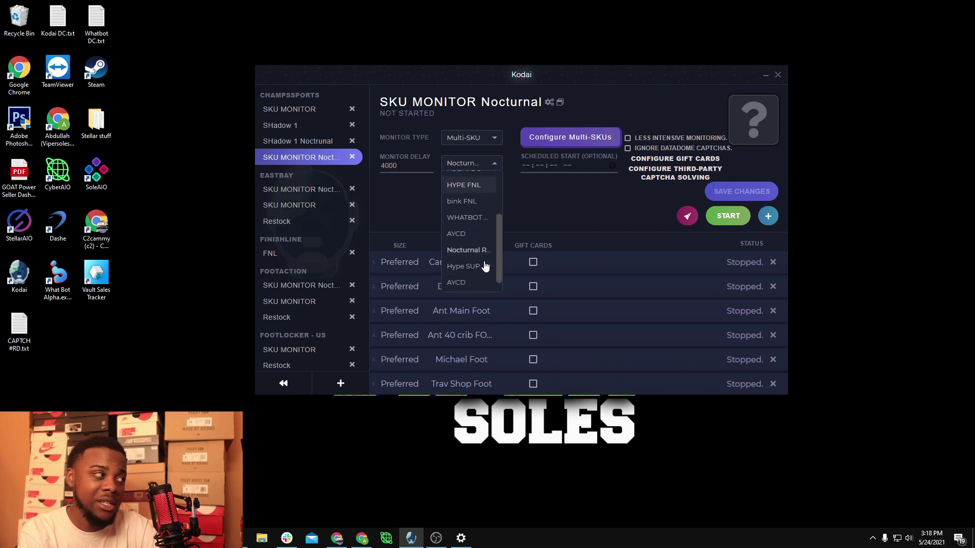
left_click(537, 205)
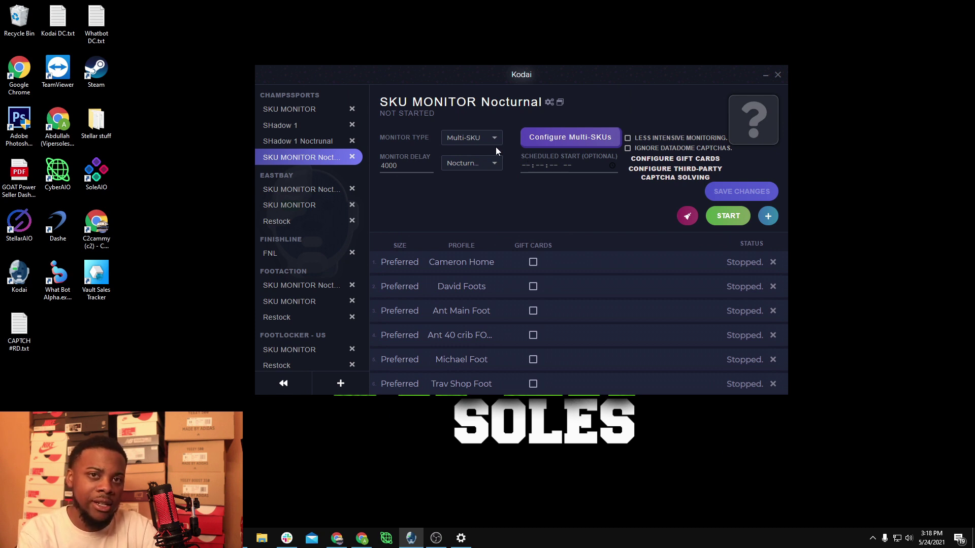
- View the Eastbay SKU MONITOR Nocturnal release and return to the main menu
left_click(299, 189)
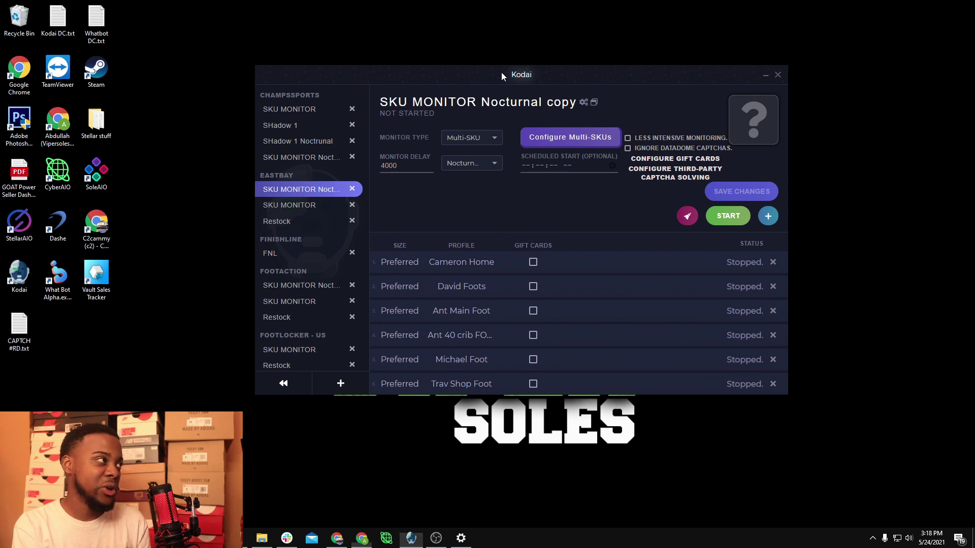
left_click_drag(501, 72, 490, 59)
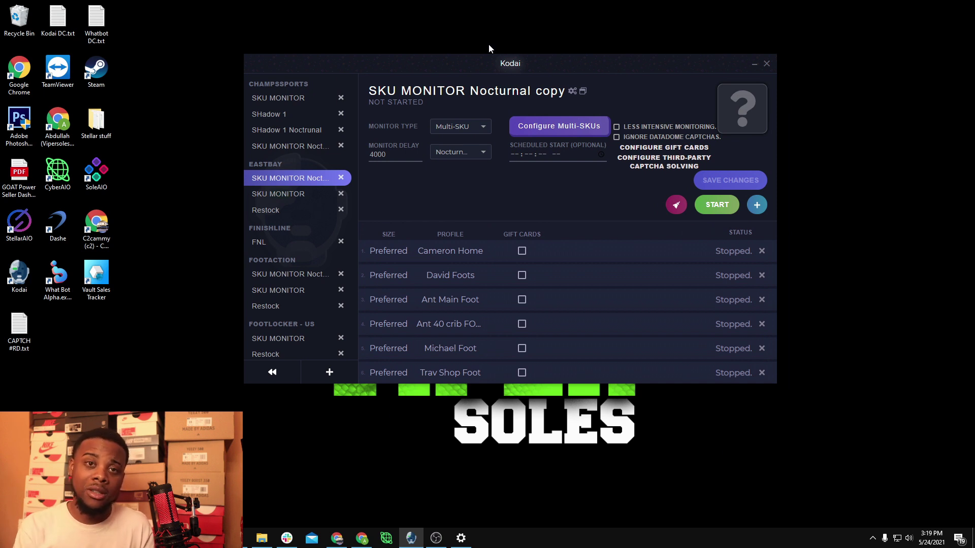
left_click(284, 371)
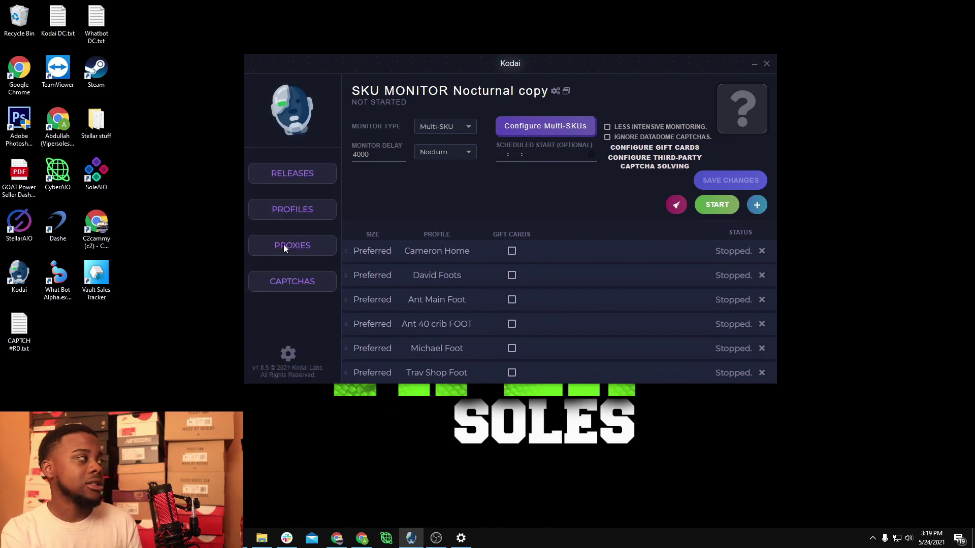
- Open the Kodai Hub website from the dashboard and look through its home page announcements and changelogs
left_click(701, 111)
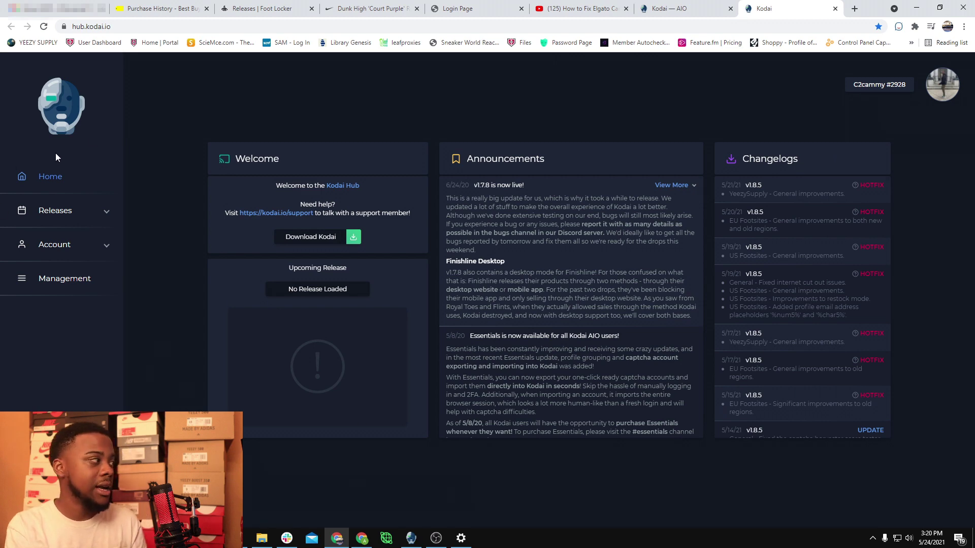
scroll(491, 257, "down", 4)
scroll(491, 256, "up", 4)
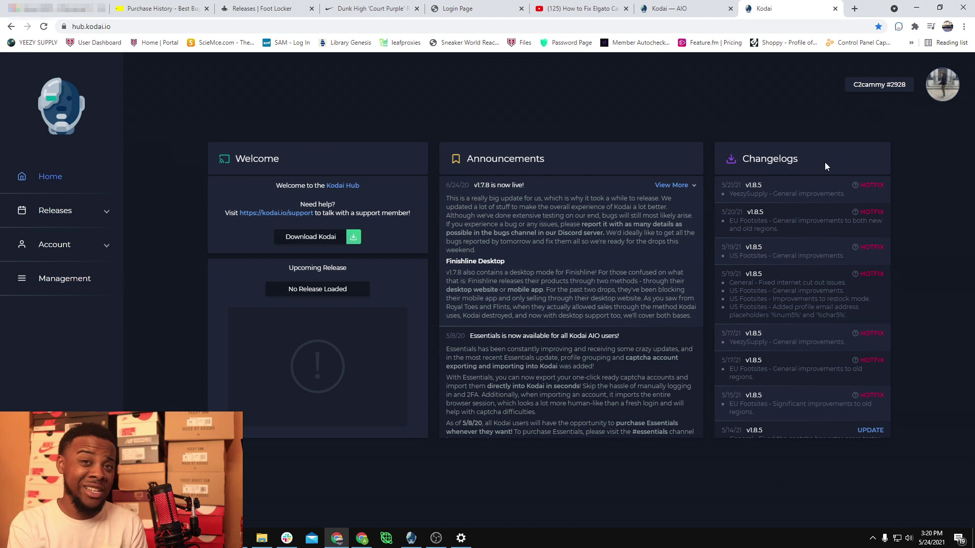
scroll(752, 212, "down", 2)
scroll(754, 212, "up", 2)
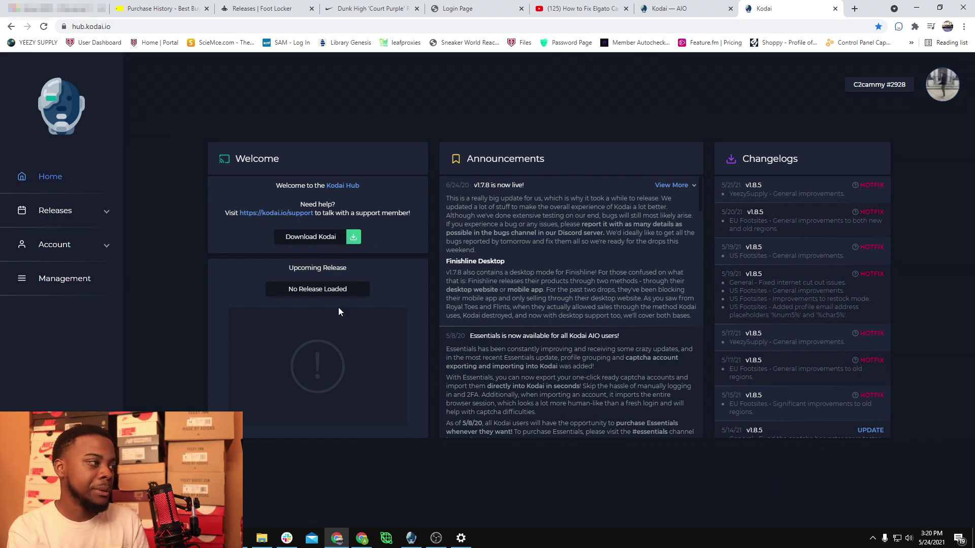
- Look through the May 2021 upcoming releases for the 7th, 13th, 20th and 19th, and check the Nike Dunk Low Photon Dust guide
left_click(54, 222)
left_click(53, 237)
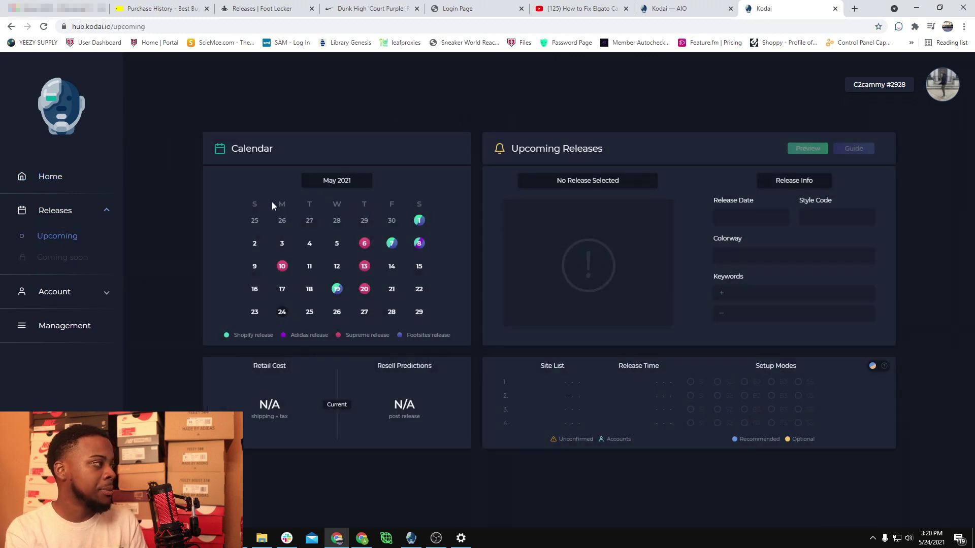
left_click(392, 245)
left_click(366, 268)
left_click(365, 290)
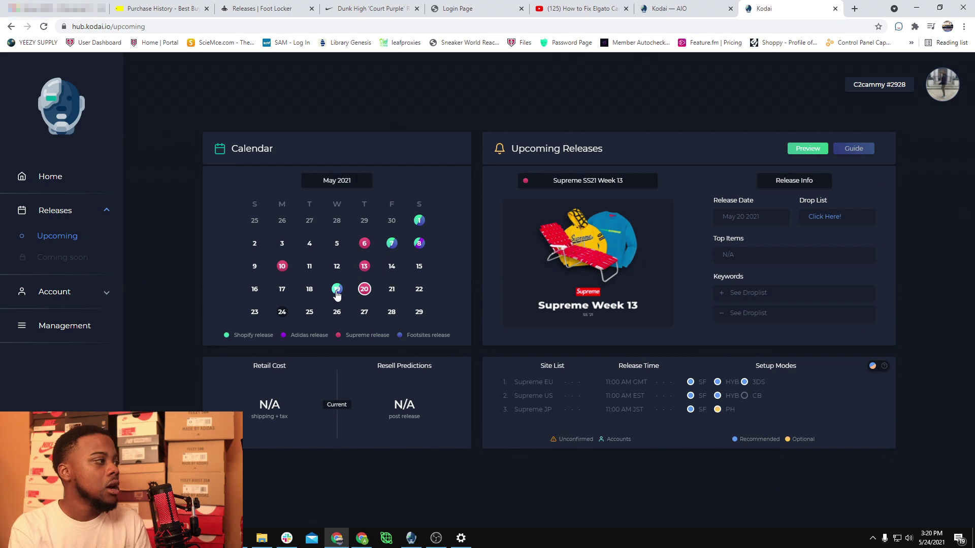
left_click(335, 293)
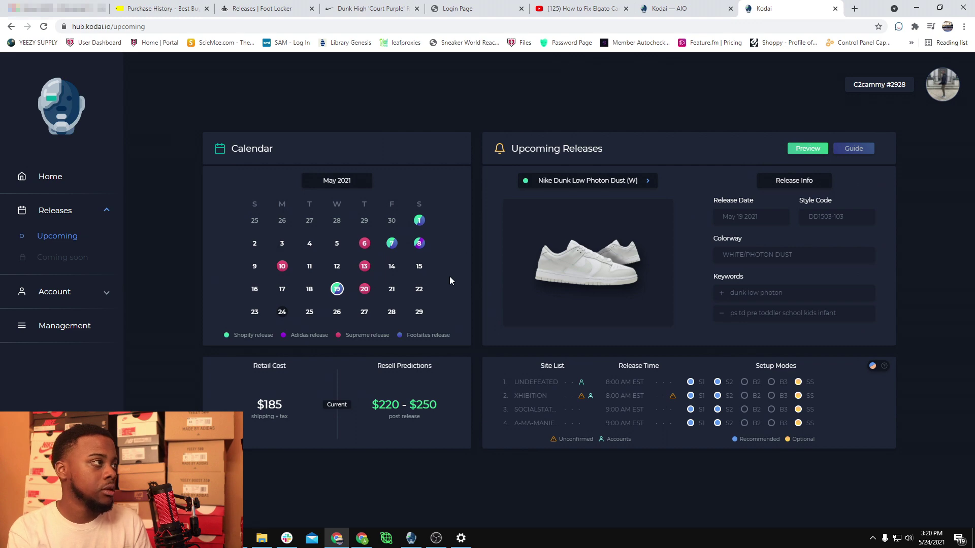
left_click(853, 148)
left_click(724, 224)
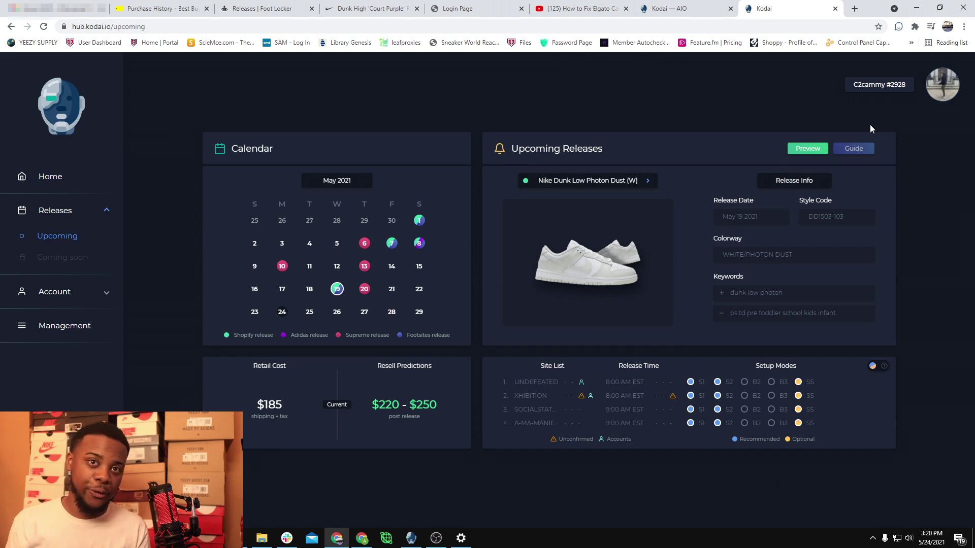
- View the account analytics, going through the recent transactions and showing the checkout report for Footsites
left_click(69, 292)
left_click(54, 317)
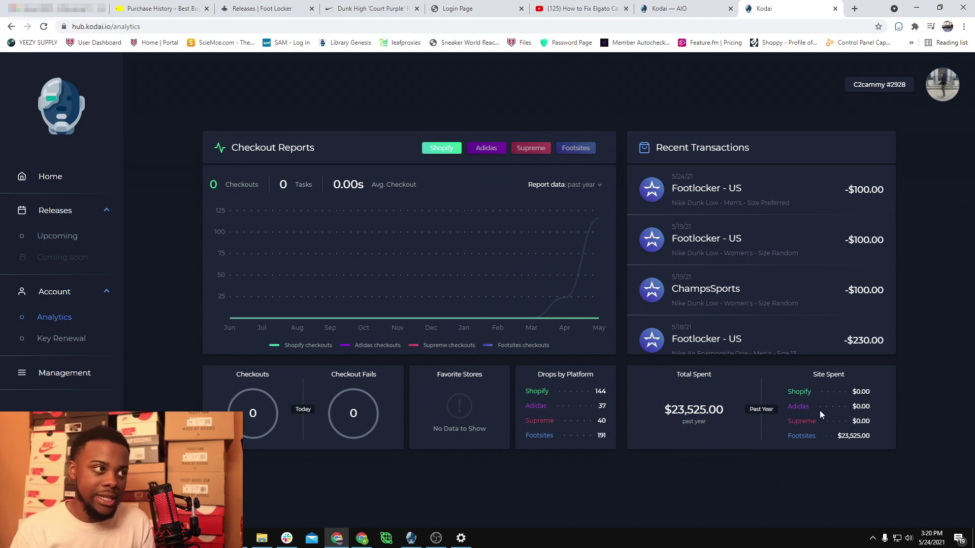
scroll(738, 342, "down", 10)
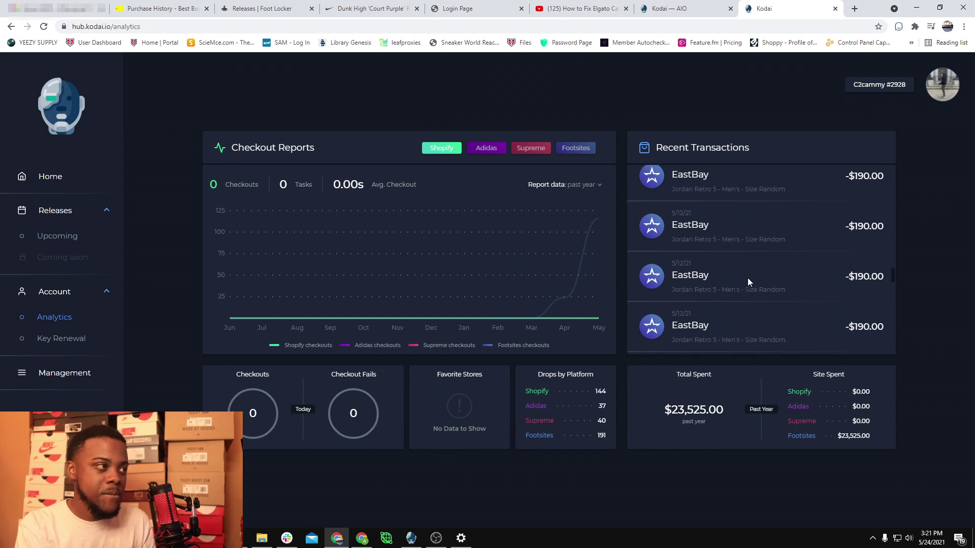
scroll(775, 279, "down", 3)
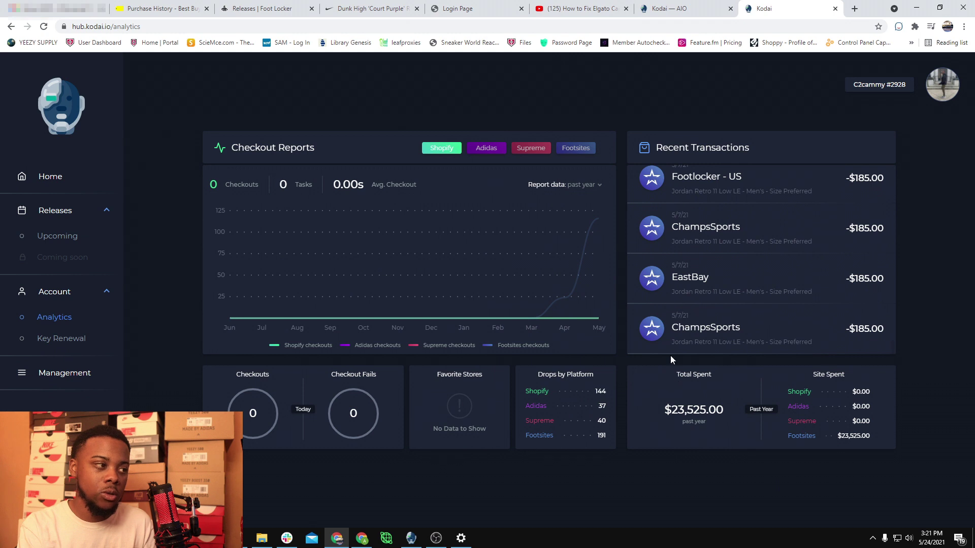
left_click(580, 150)
mouse_move(599, 233)
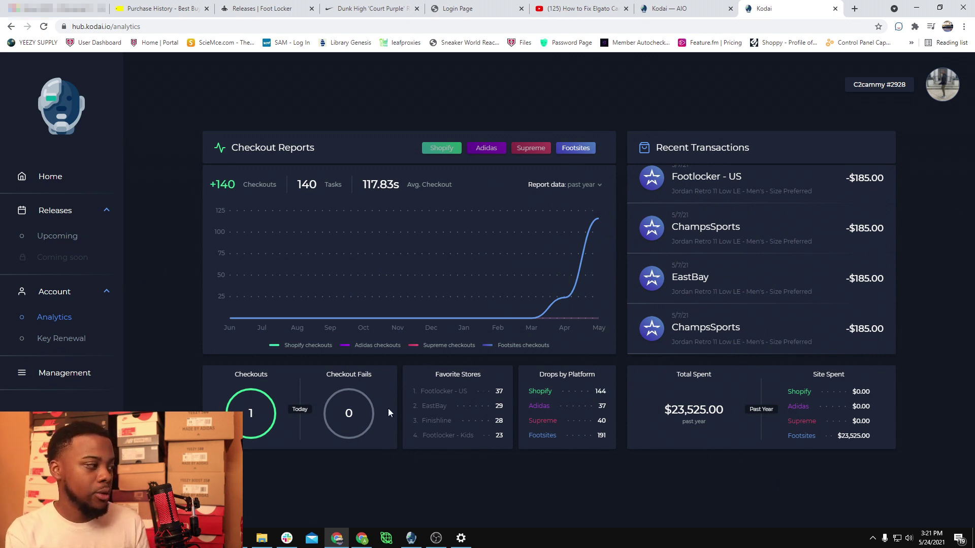
- Compare the 2, 3 and 6 month key renewal plans without purchasing, and view the license and Discord management page
left_click(72, 340)
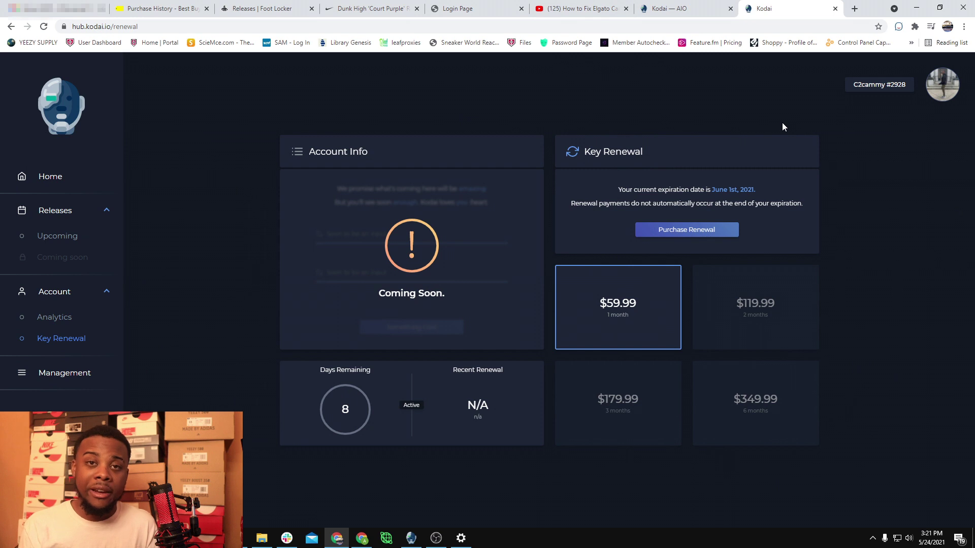
left_click(728, 302)
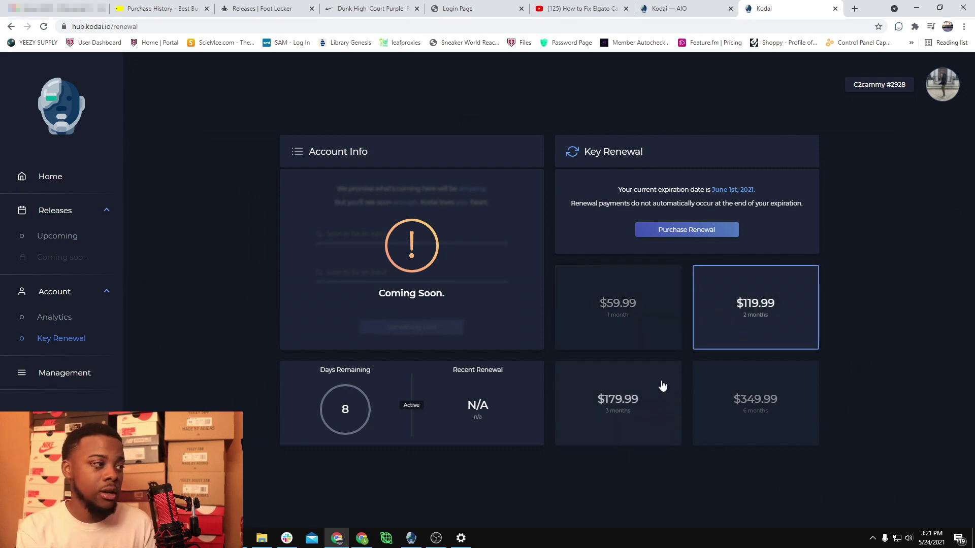
left_click(635, 398)
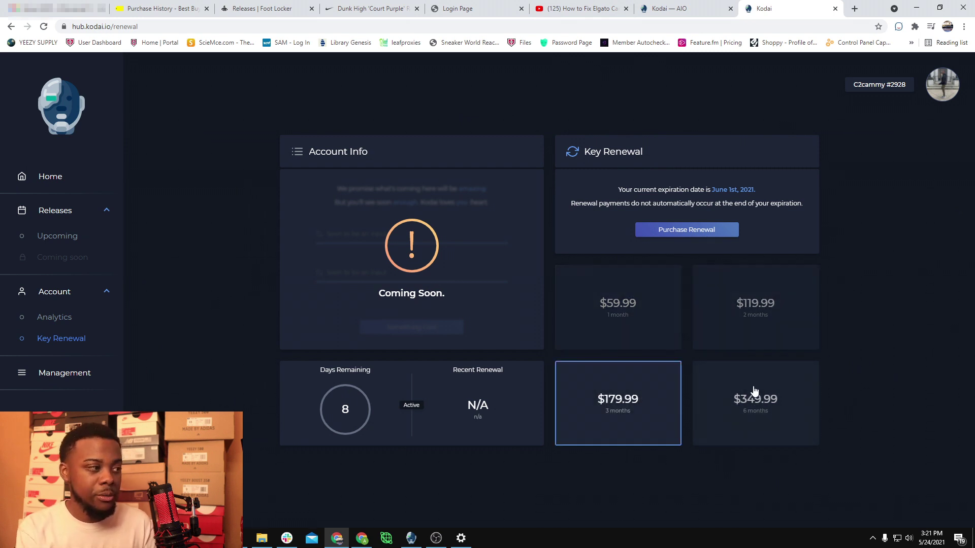
left_click(792, 424)
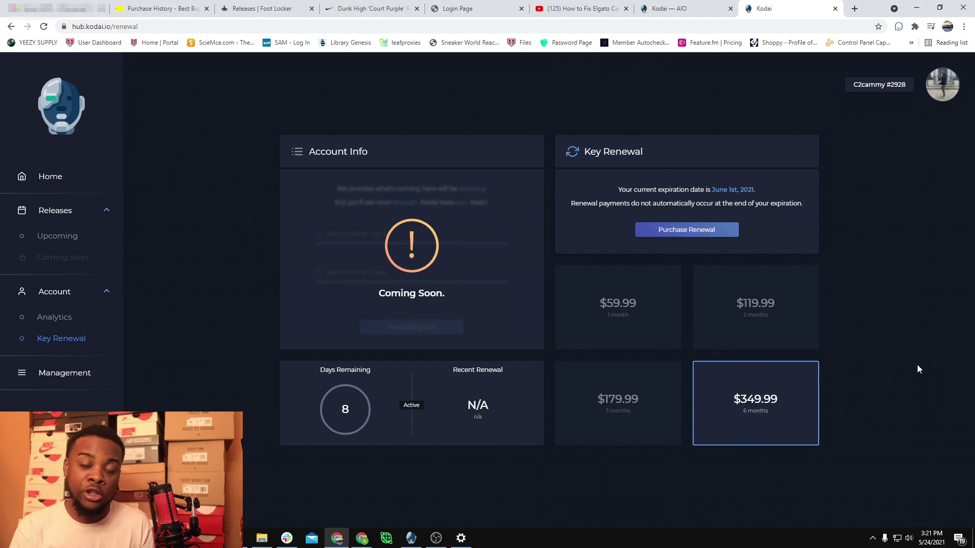
left_click(33, 373)
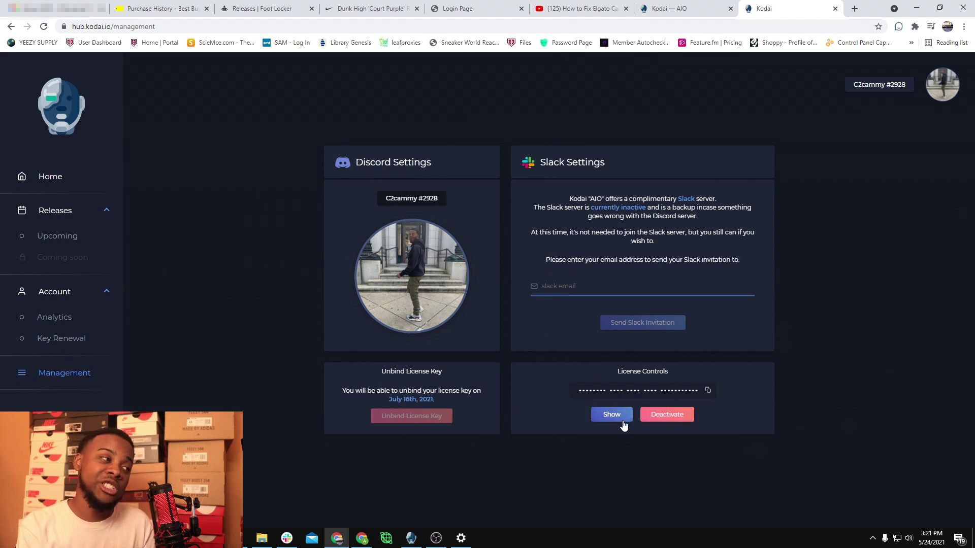
- Return to the hub's home page, open the support link, reload it and look over the request form
left_click(54, 180)
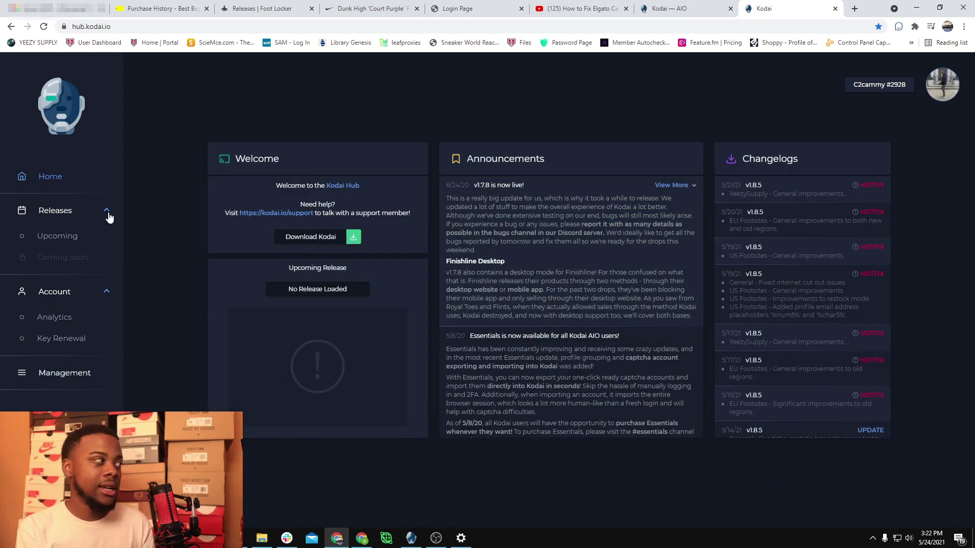
left_click(274, 213)
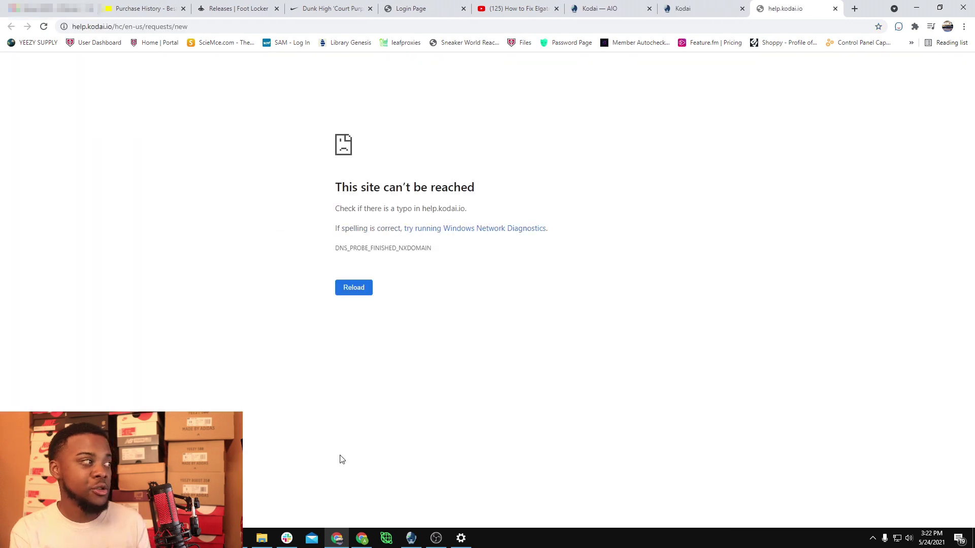
left_click(352, 287)
scroll(469, 318, "down", 4)
scroll(693, 142, "up", 4)
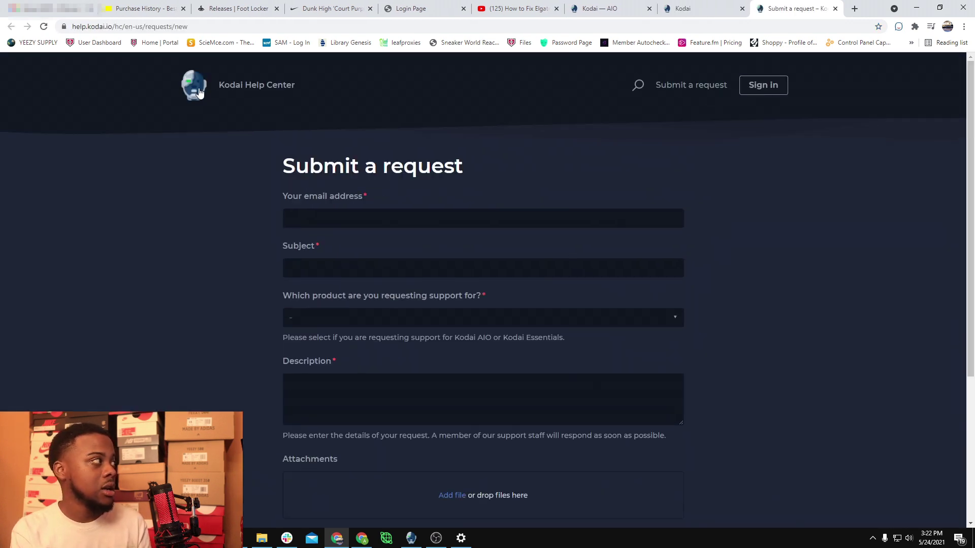
- Browse the Kodai Help Center home page and open its contact form
left_click(256, 84)
scroll(508, 285, "down", 3)
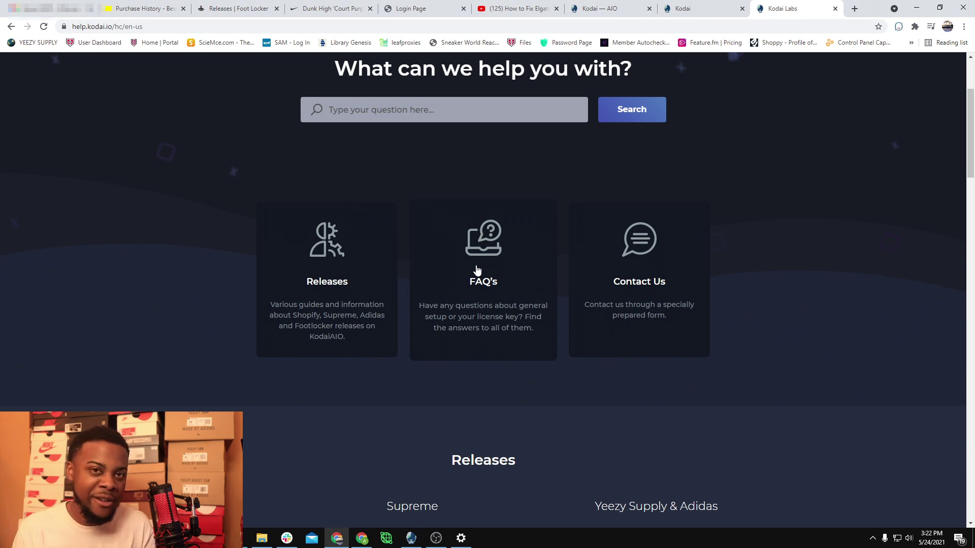
left_click(647, 306)
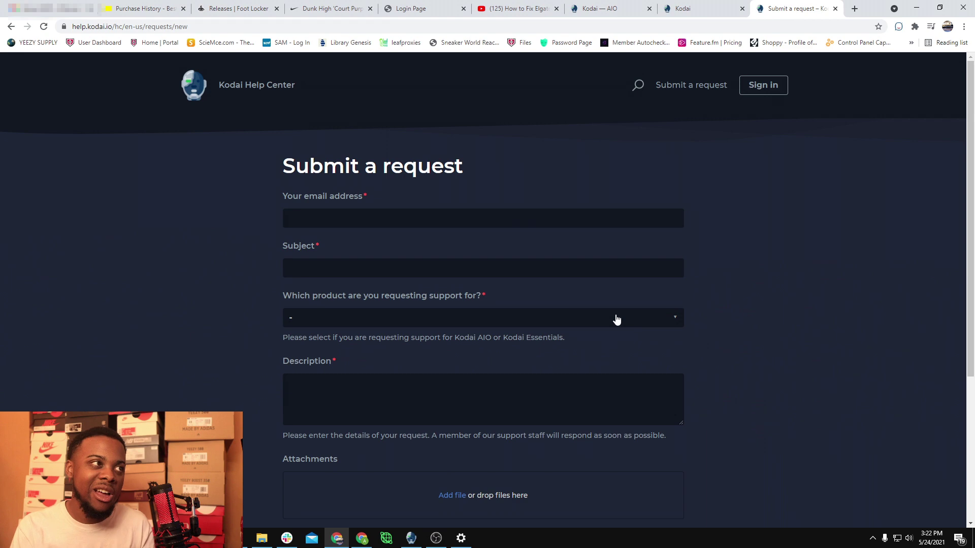
- Switch back to the KodaiAIO app and open the Champssports SKU MONITOR Nocturnal release
key("super+Tab")
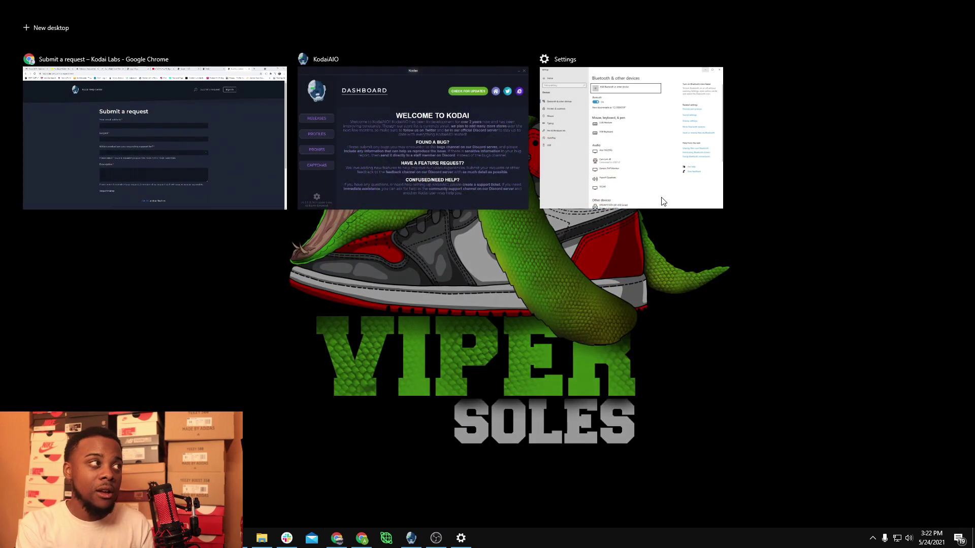
left_click(452, 142)
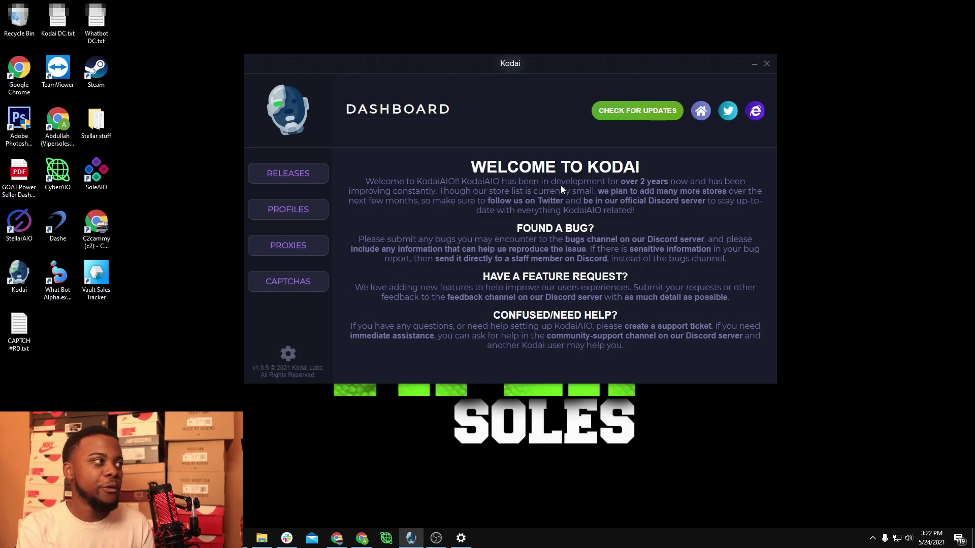
left_click(311, 174)
left_click(306, 148)
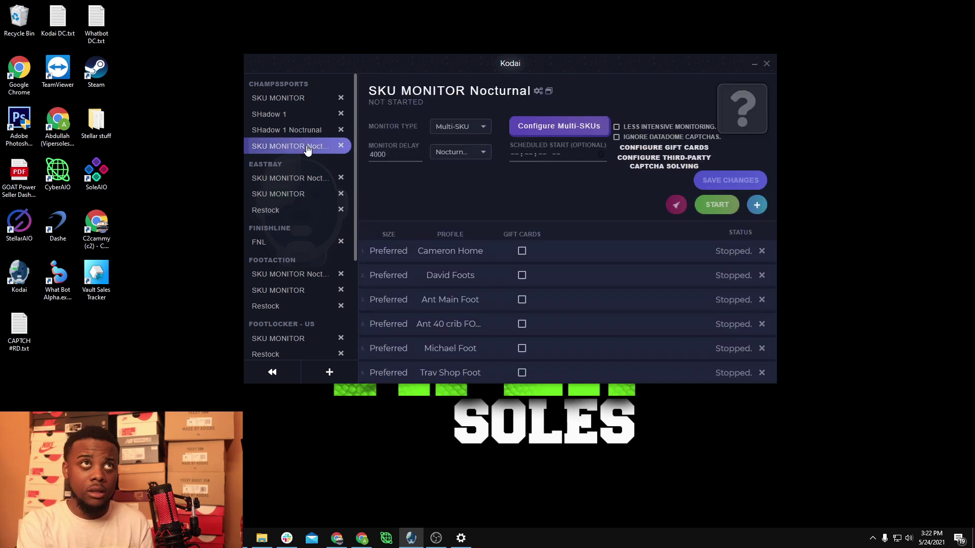